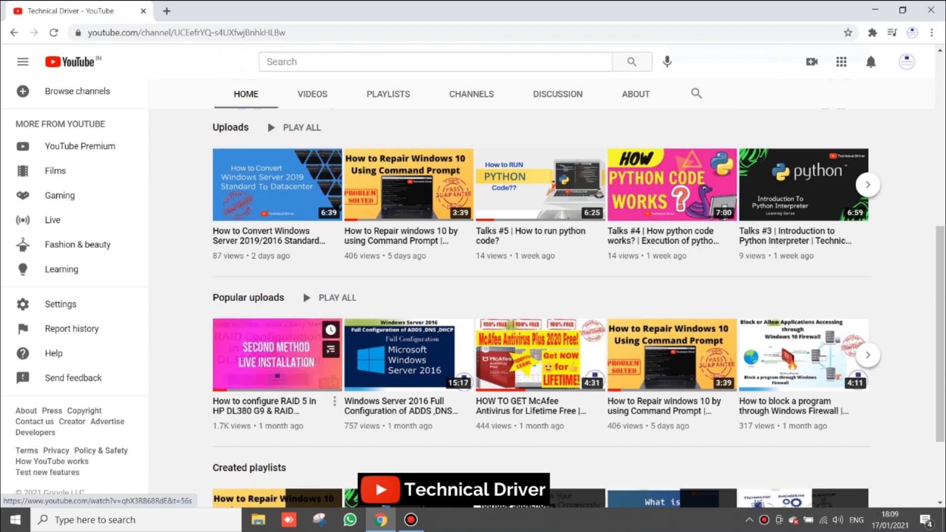
# Browse the channel page, expanding more Popular uploads, created playlists and Uploads videos.
pyautogui.scroll(-1, 764, 487)
pyautogui.scroll(-1, 672, 404)
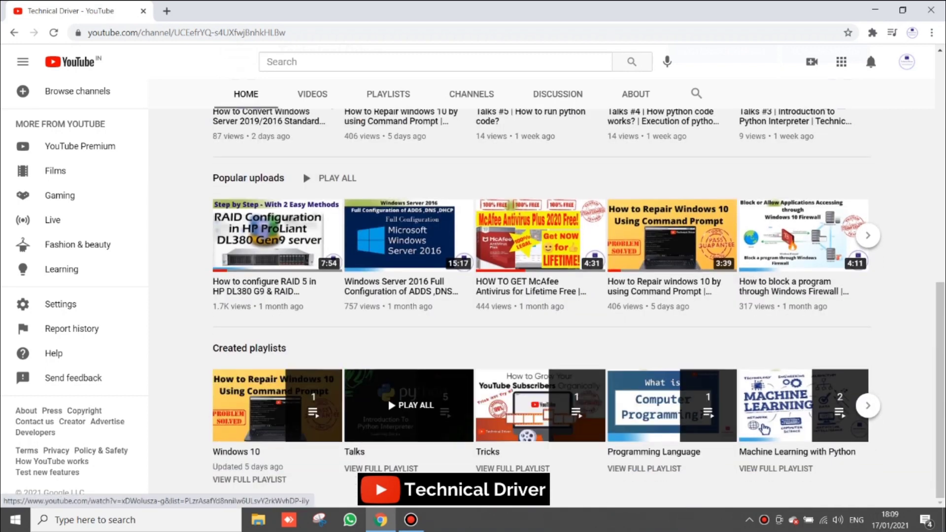
pyautogui.click(867, 235)
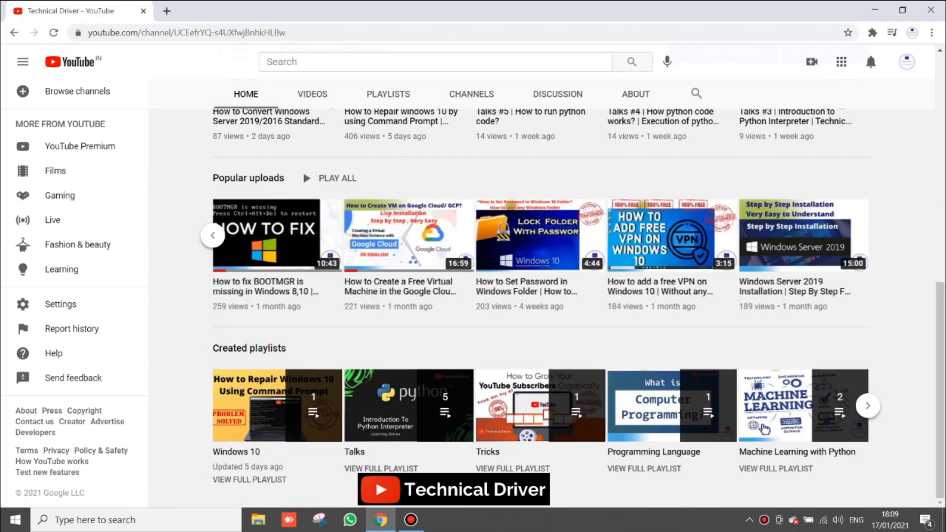
pyautogui.click(867, 406)
pyautogui.click(868, 405)
pyautogui.scroll(3, 868, 405)
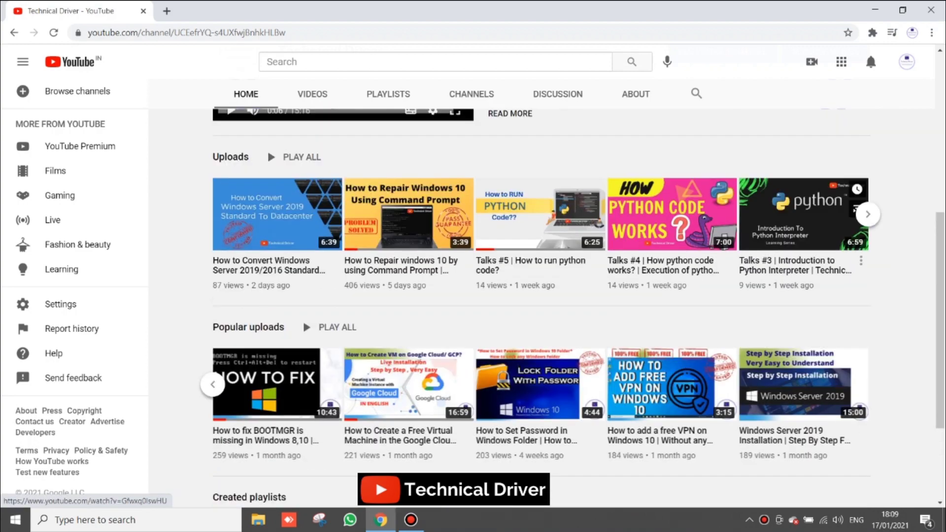
pyautogui.click(868, 249)
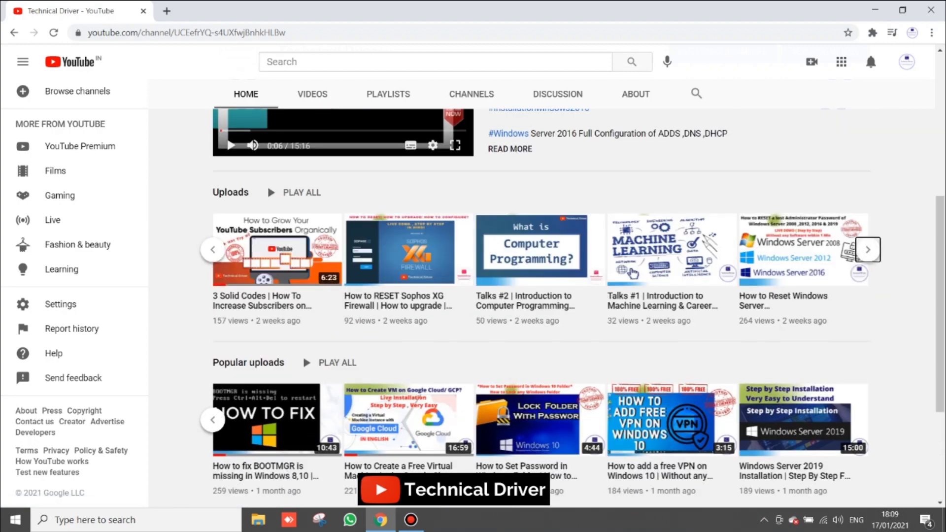
pyautogui.click(868, 250)
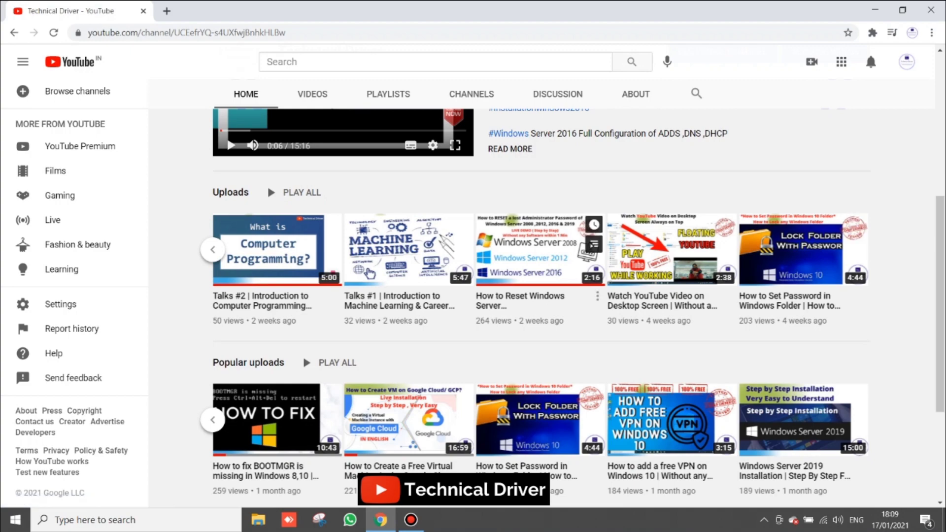
pyautogui.scroll(4, 857, 246)
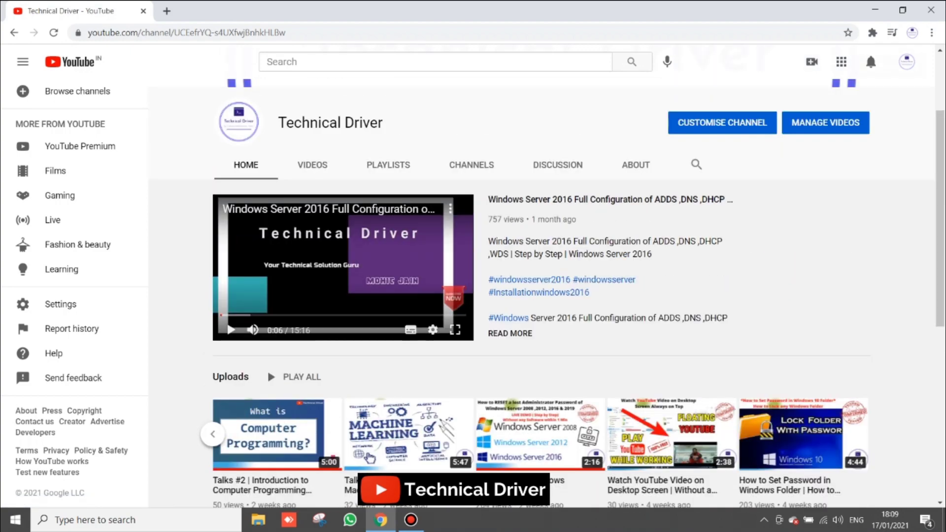
pyautogui.scroll(-5, 540, 247)
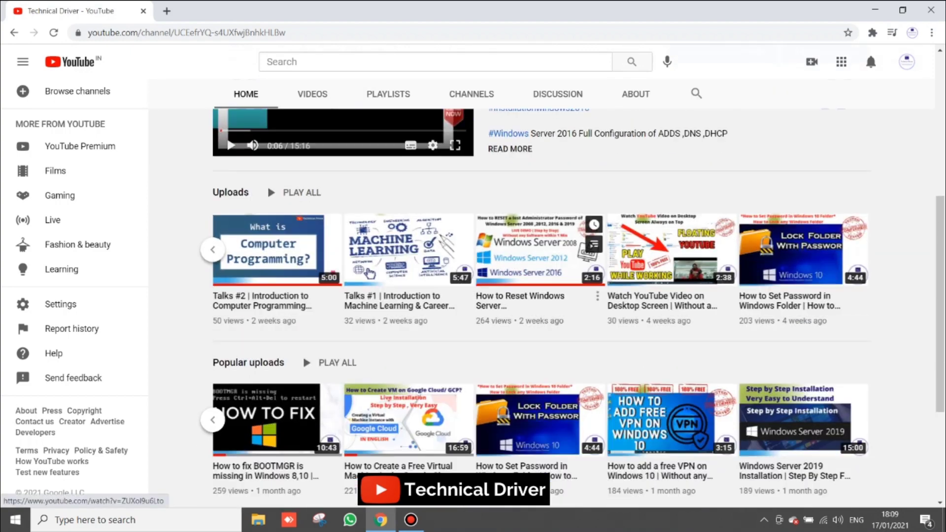
pyautogui.scroll(-3, 533, 308)
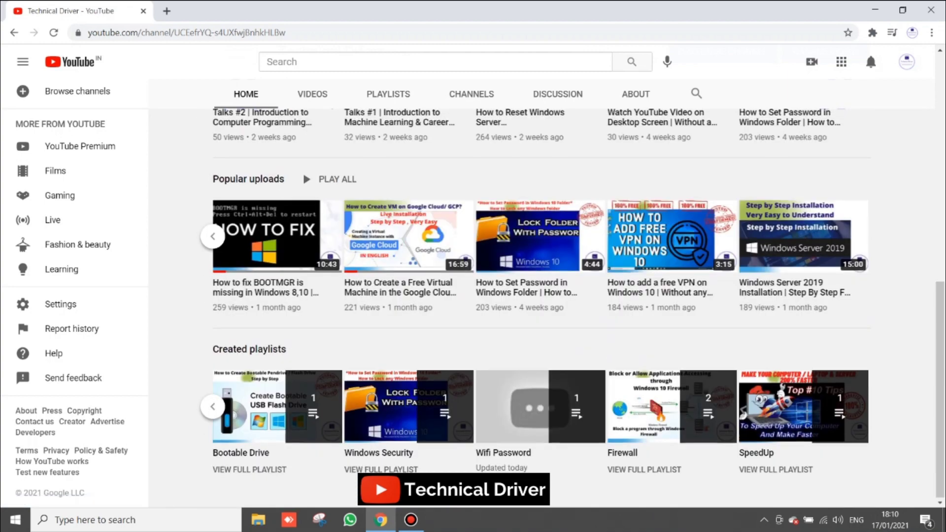
pyautogui.scroll(5, 532, 309)
pyautogui.scroll(5, 542, 296)
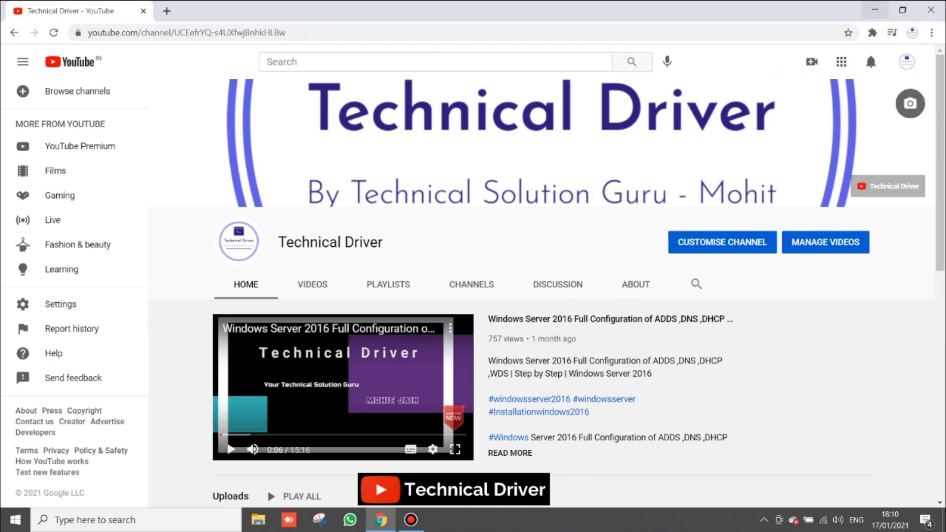
# Open Control Panel's Turn Windows features on or off window and move it left.
pyautogui.press('super+s')
pyautogui.write('control')
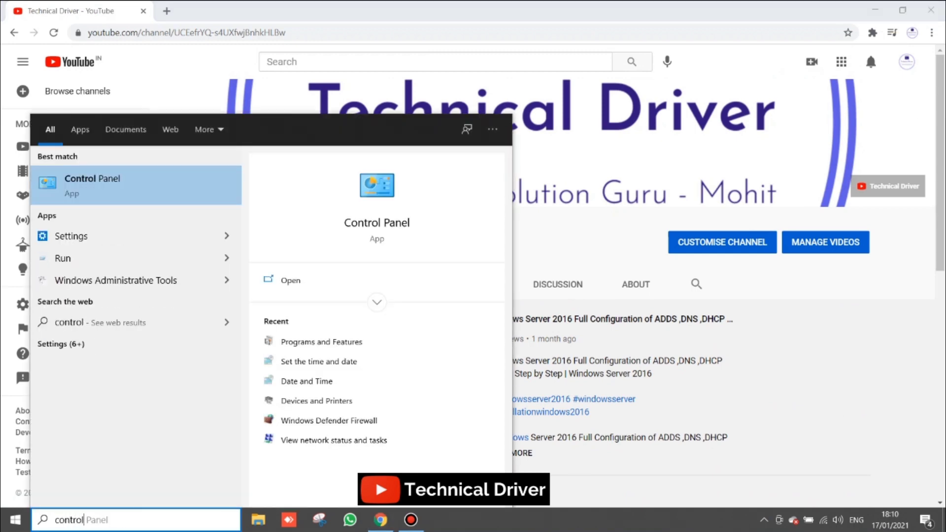
pyautogui.press('Return')
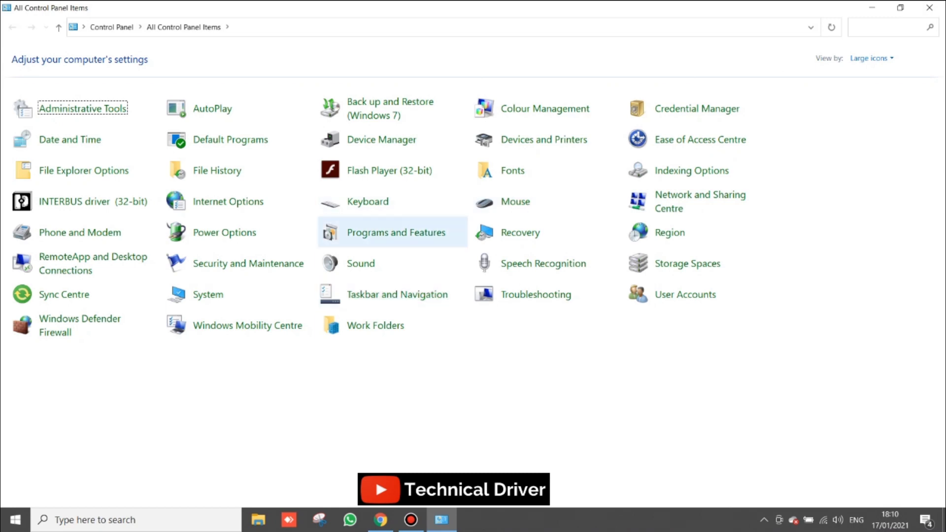
pyautogui.click(394, 233)
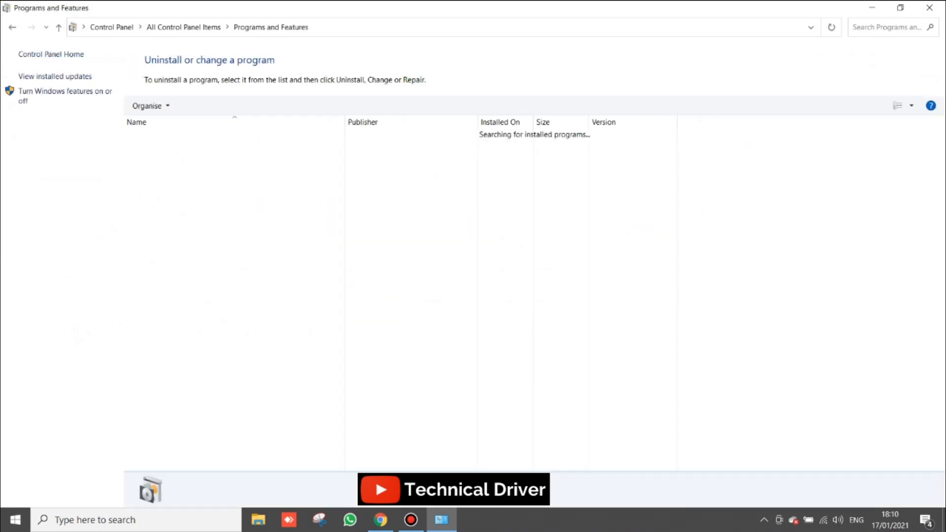
pyautogui.click(64, 91)
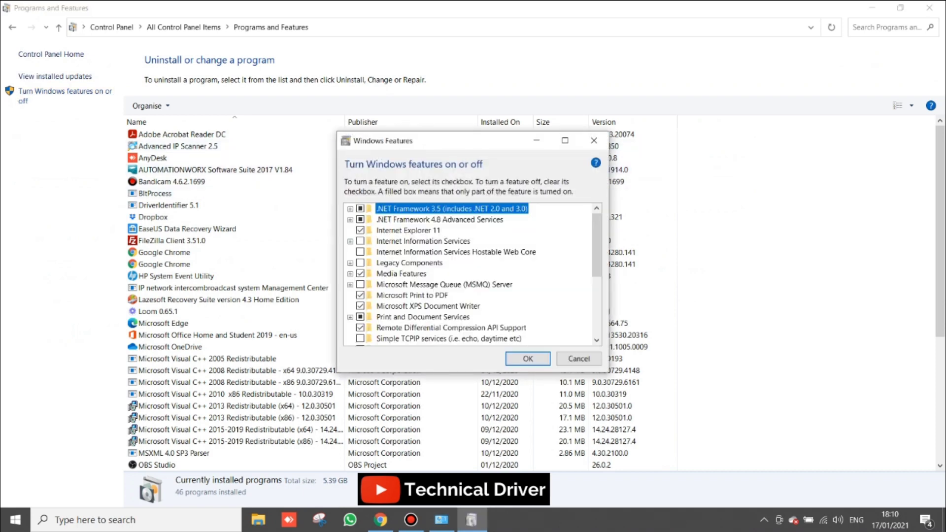
pyautogui.click(564, 140)
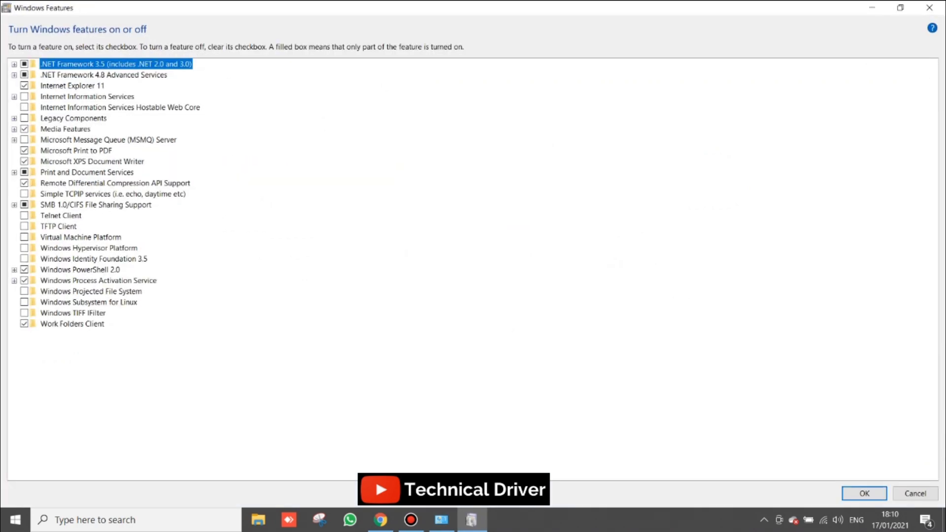
pyautogui.click(900, 7)
pyautogui.moveTo(447, 136); pyautogui.dragTo(234, 133)
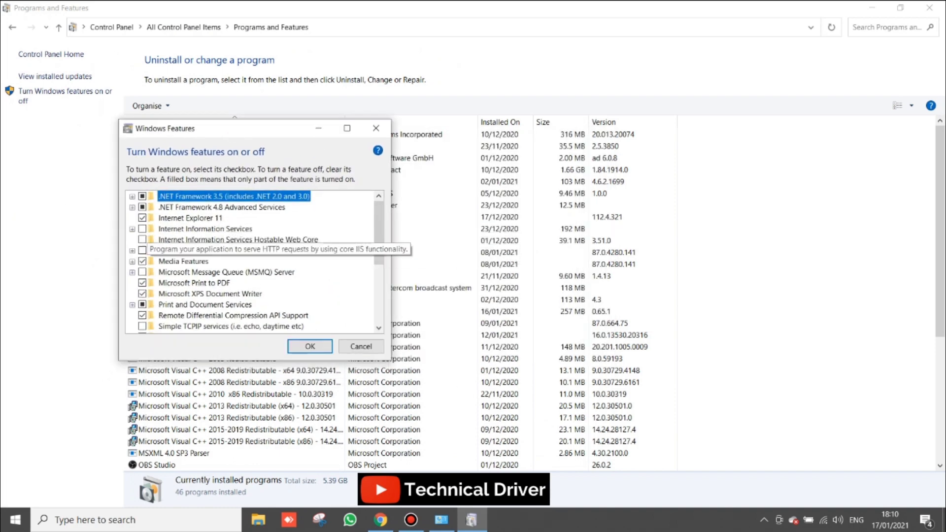
# Under Internet Information Services, turn on FTP Server with FTP Extensibility and FTP Service.
pyautogui.click(141, 229)
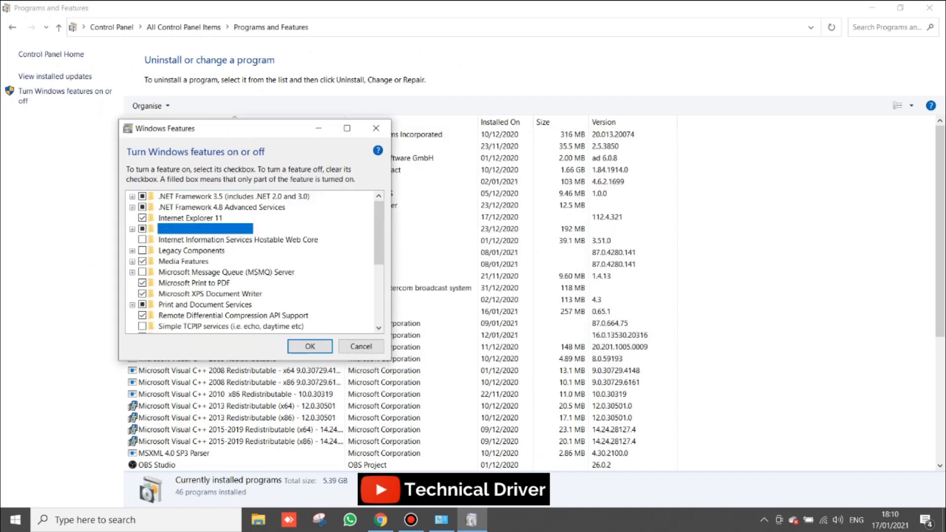
pyautogui.press('Right')
pyautogui.click(143, 240)
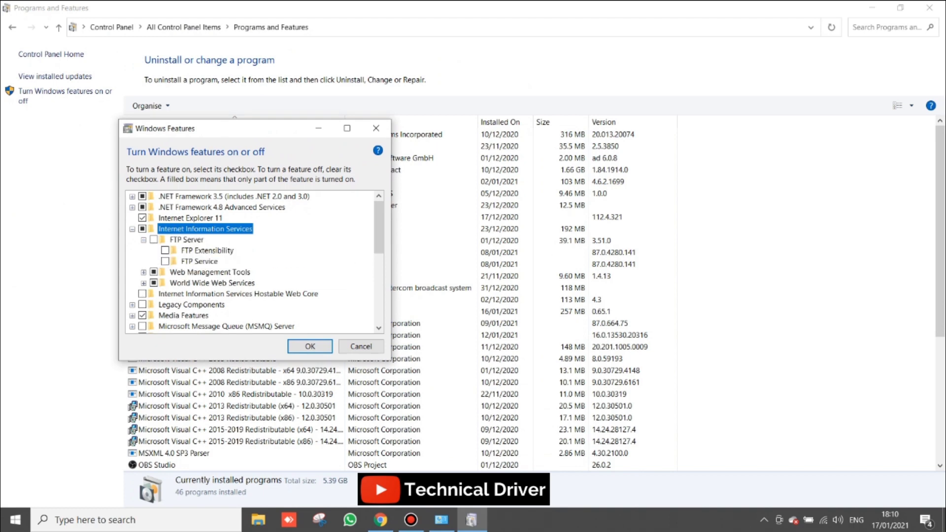
pyautogui.click(154, 239)
pyautogui.click(153, 240)
pyautogui.click(165, 261)
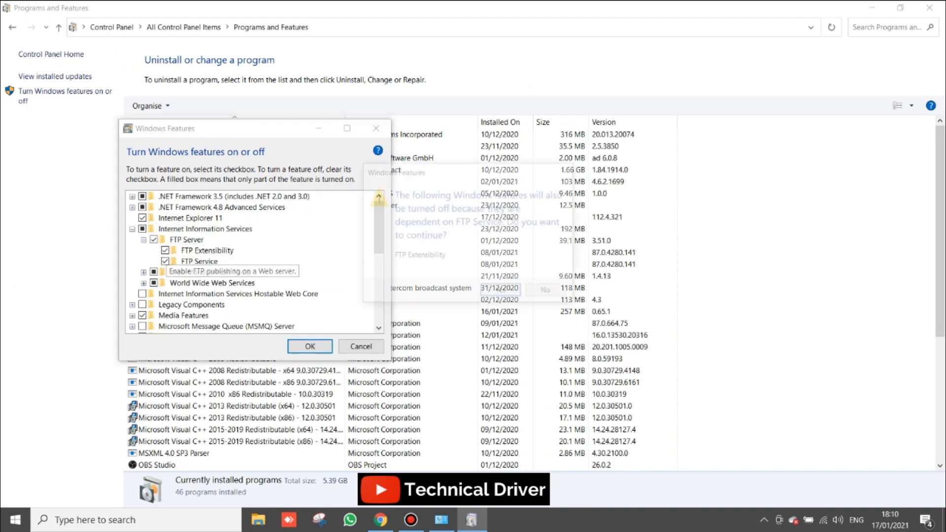
pyautogui.press('Escape')
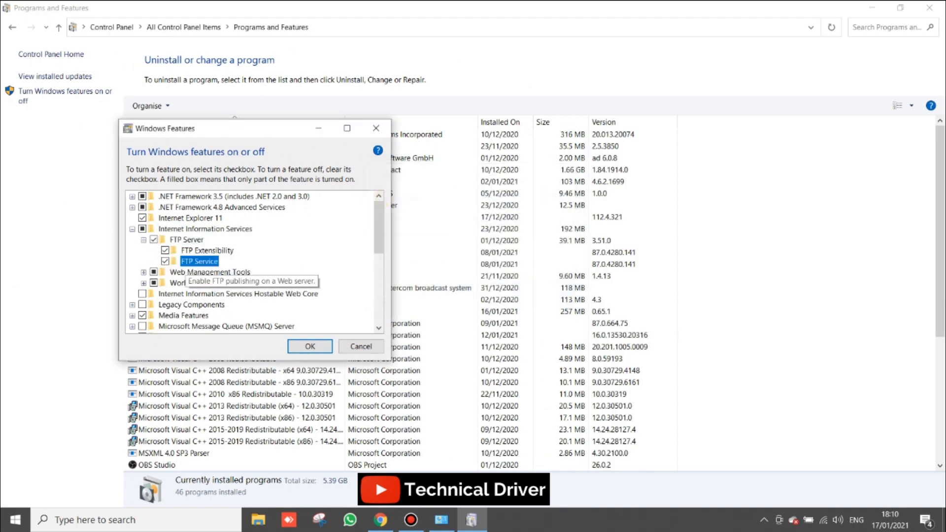
# Tick Telnet Client as well and apply the Windows feature changes.
pyautogui.scroll(-5, 253, 261)
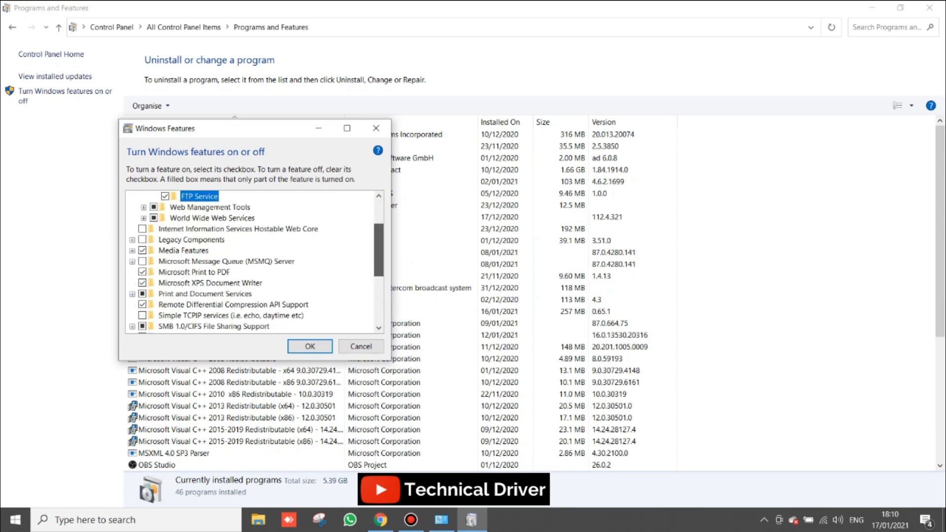
pyautogui.scroll(-3, 254, 261)
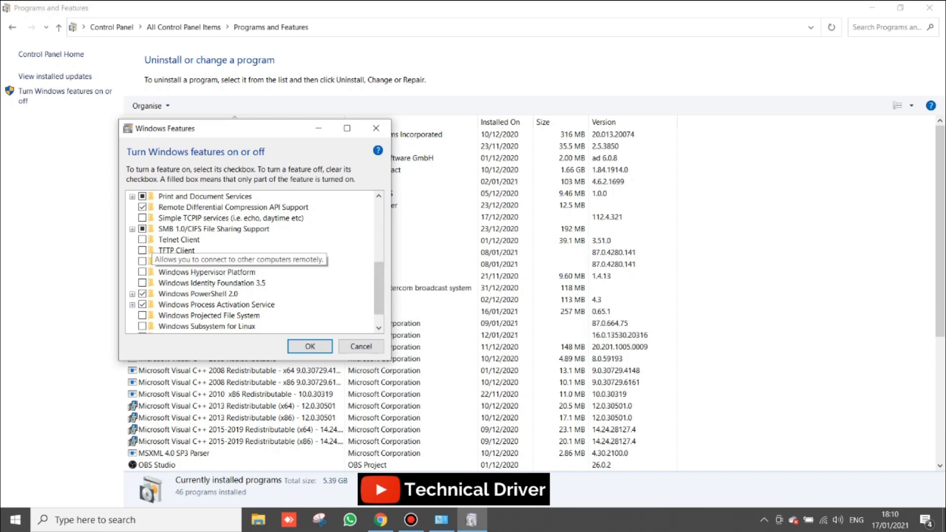
pyautogui.click(142, 240)
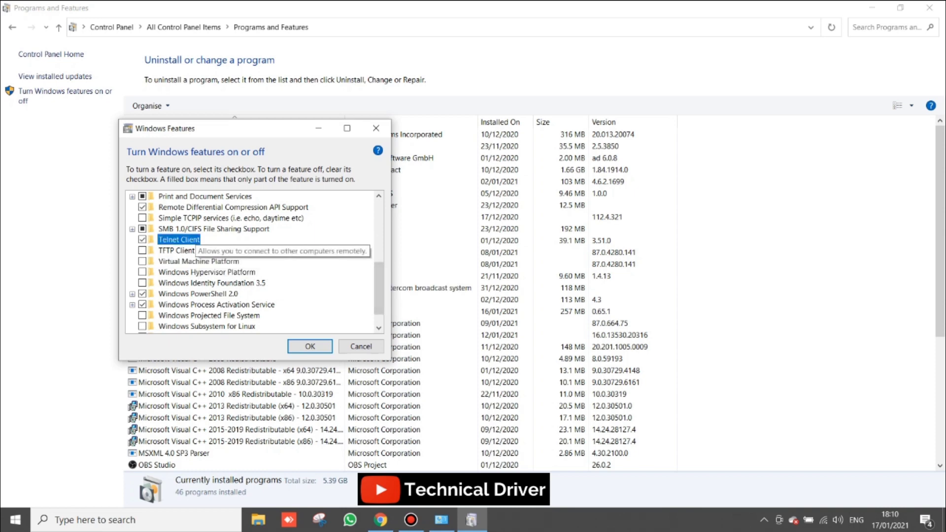
pyautogui.scroll(-2, 236, 274)
pyautogui.scroll(3, 236, 273)
pyautogui.scroll(7, 236, 273)
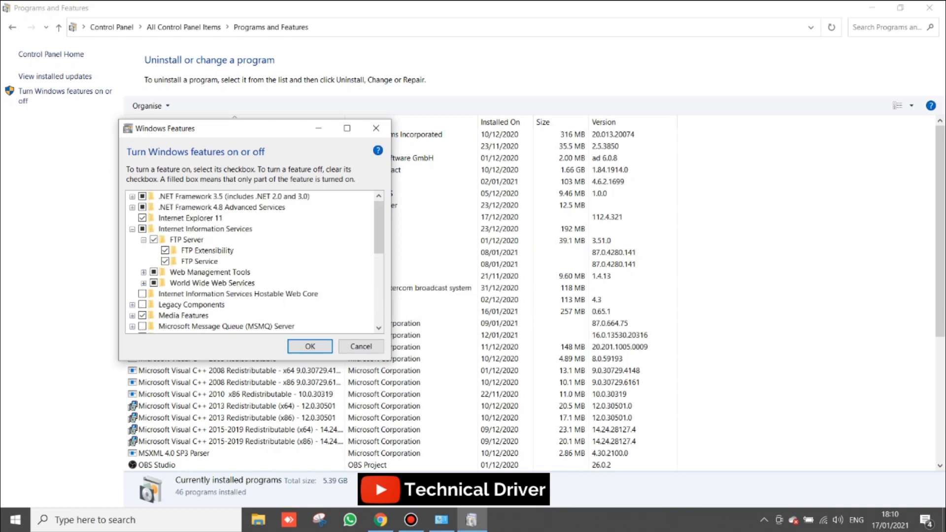
pyautogui.click(309, 346)
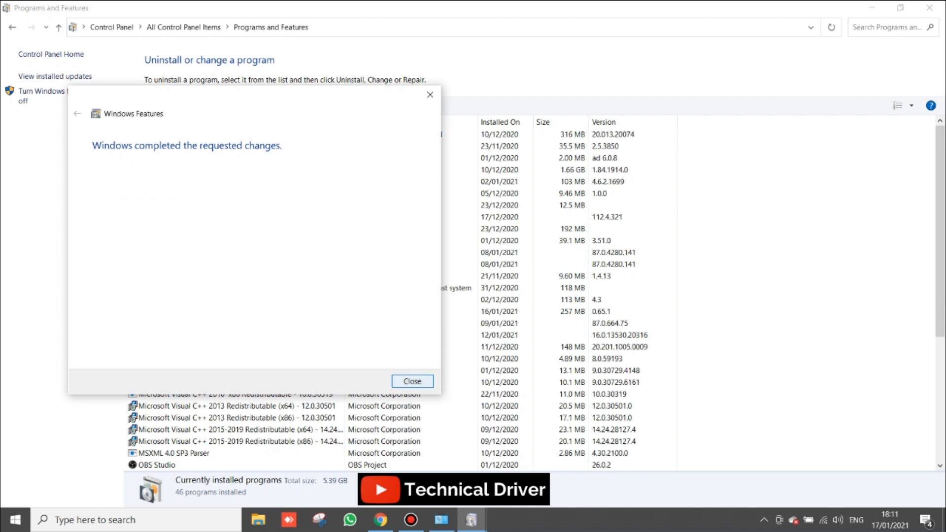
# Close the Windows Features window once the requested changes are completed.
pyautogui.press('Return')
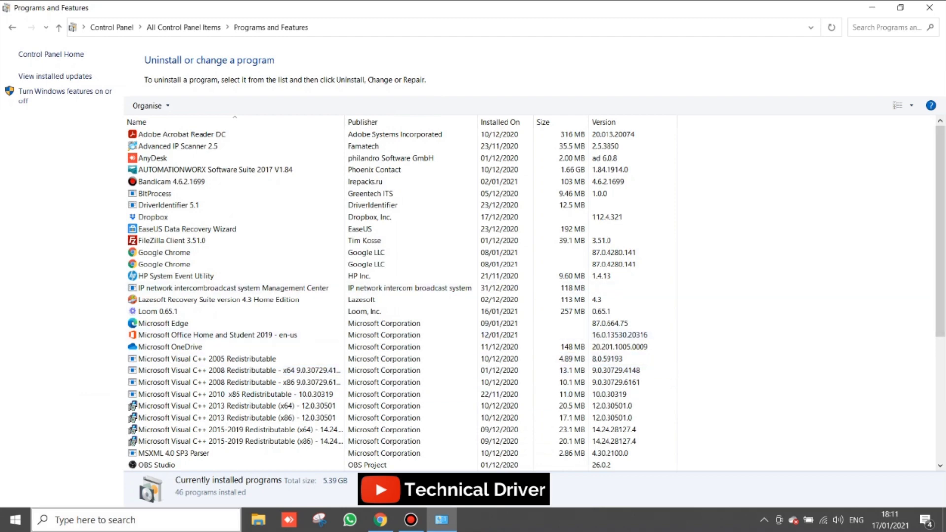
# Run inetmgr from the Windows Run dialog to launch IIS Manager.
pyautogui.press('super+s')
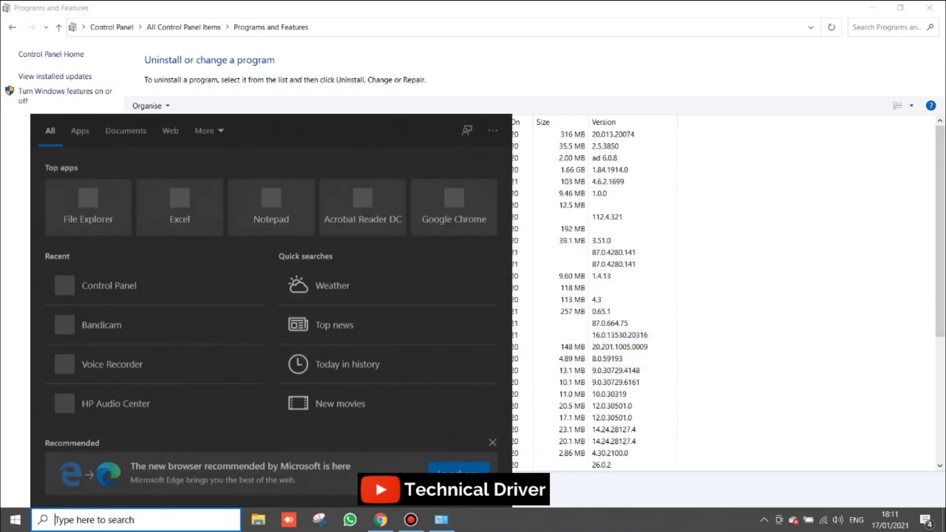
pyautogui.press('Escape')
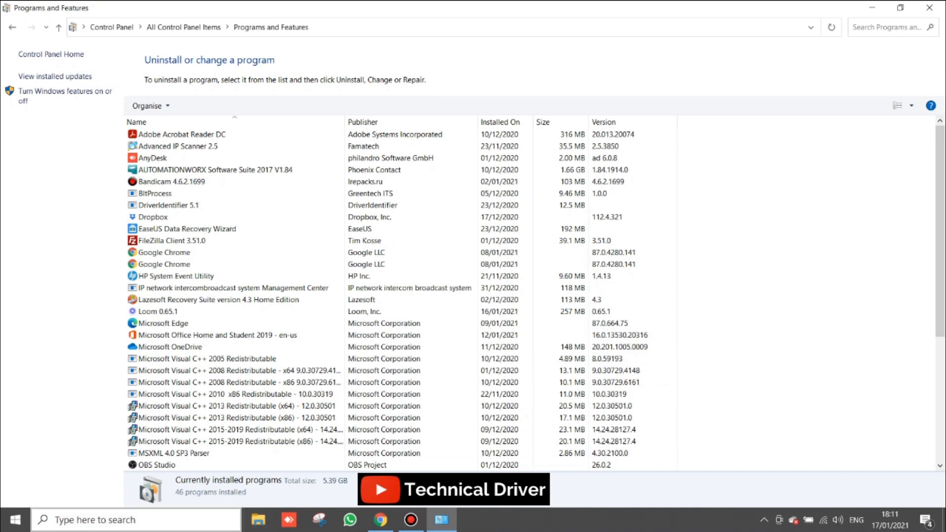
pyautogui.press('super+s')
pyautogui.write('run')
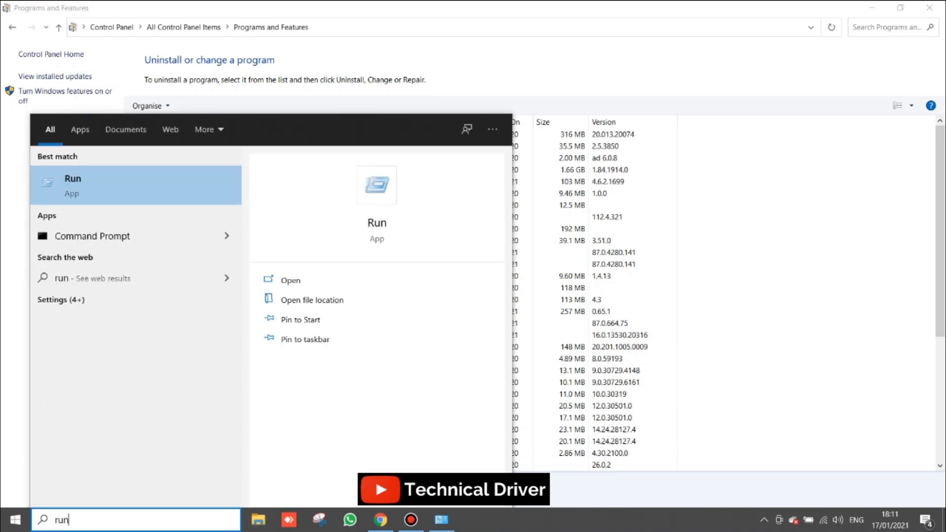
pyautogui.press('Return')
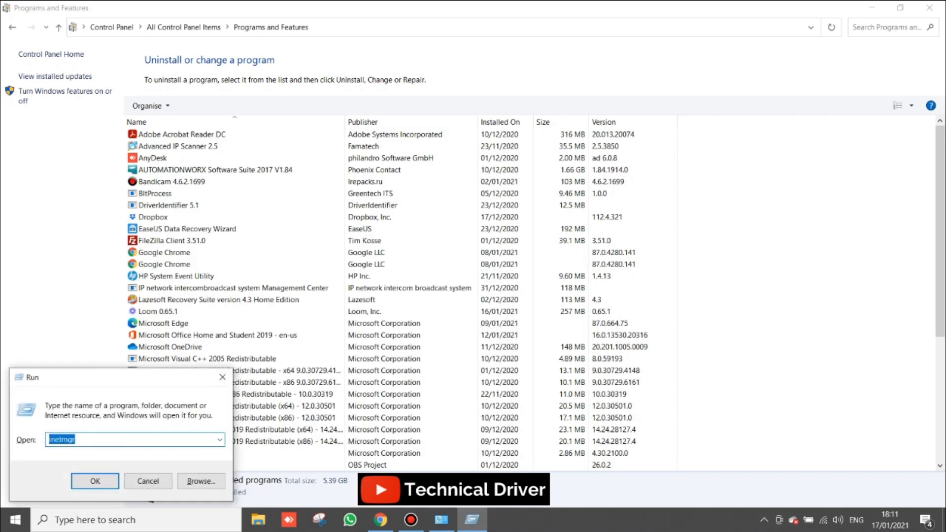
pyautogui.write('in')
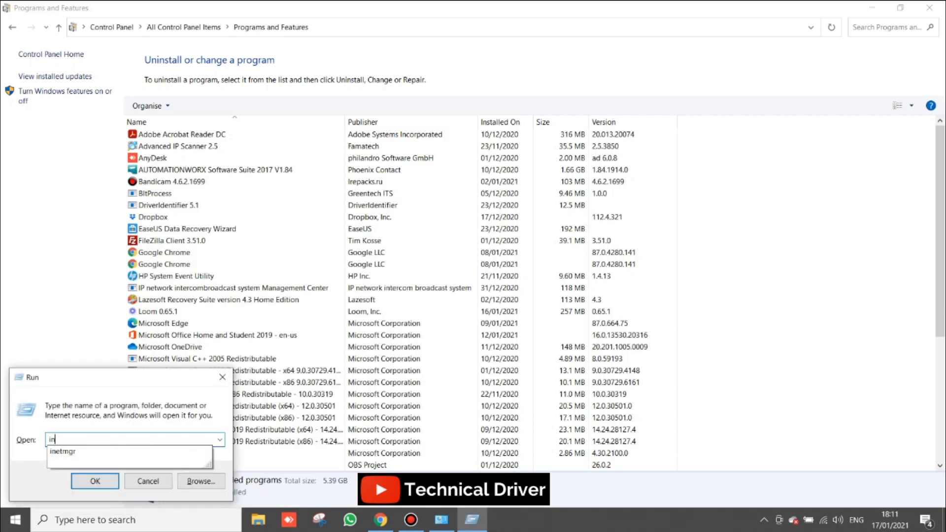
pyautogui.press('Down')
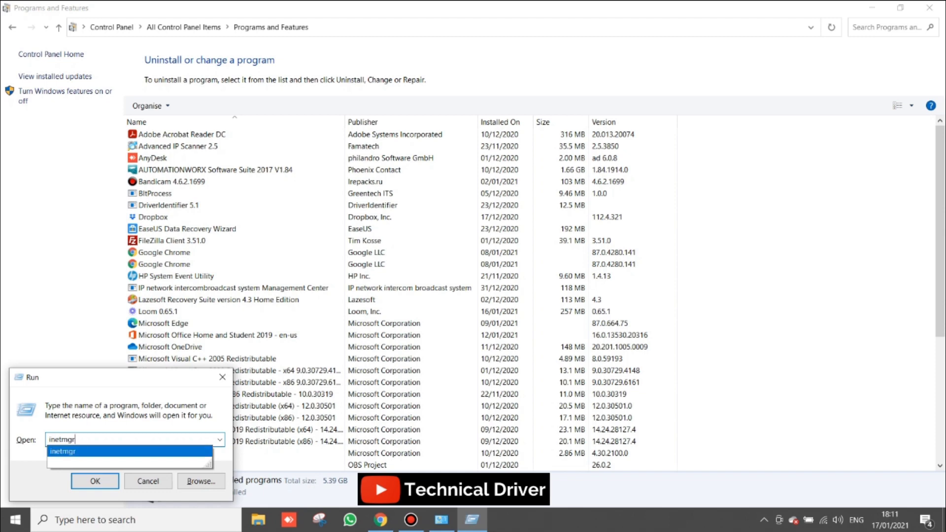
pyautogui.press('Return')
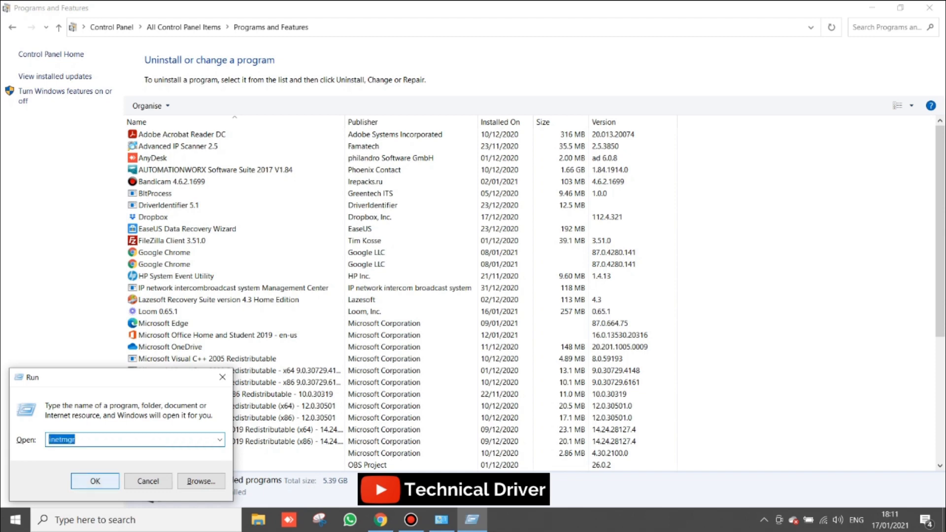
pyautogui.click(95, 481)
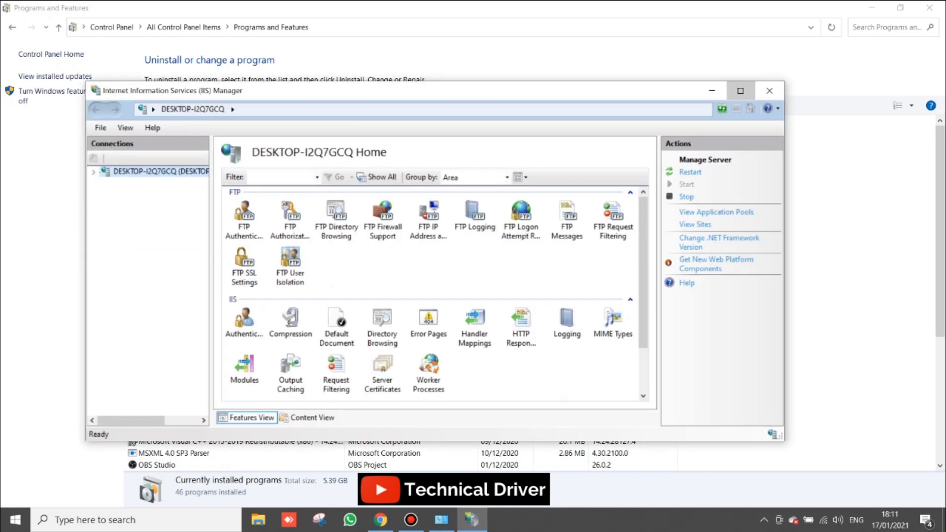
# Maximize IIS Manager, show the server's Sites, and start the Add FTP Site wizard.
pyautogui.click(740, 91)
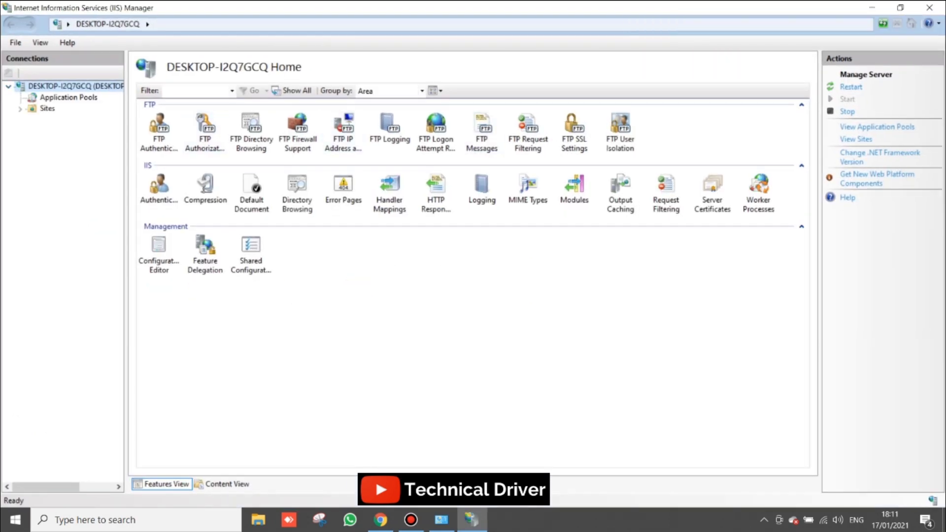
pyautogui.doubleClick(47, 108)
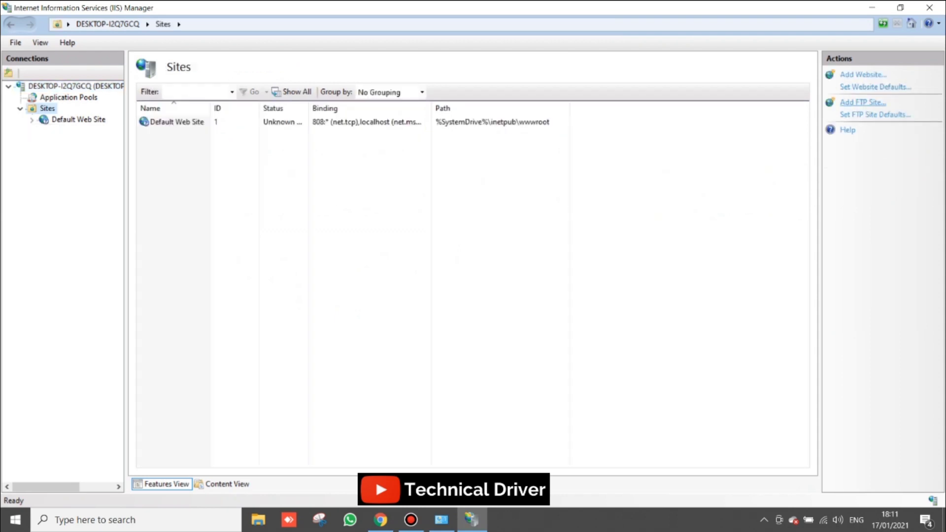
pyautogui.click(863, 102)
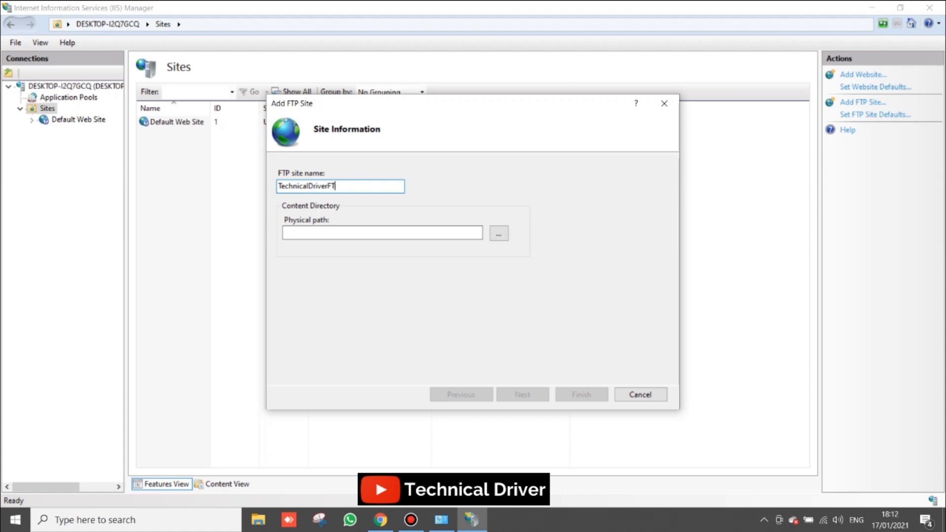
# Create a new folder C:\TechnicalDriverFTP as the site's physical path and go Next.
pyautogui.click(498, 233)
pyautogui.scroll(-3, 473, 264)
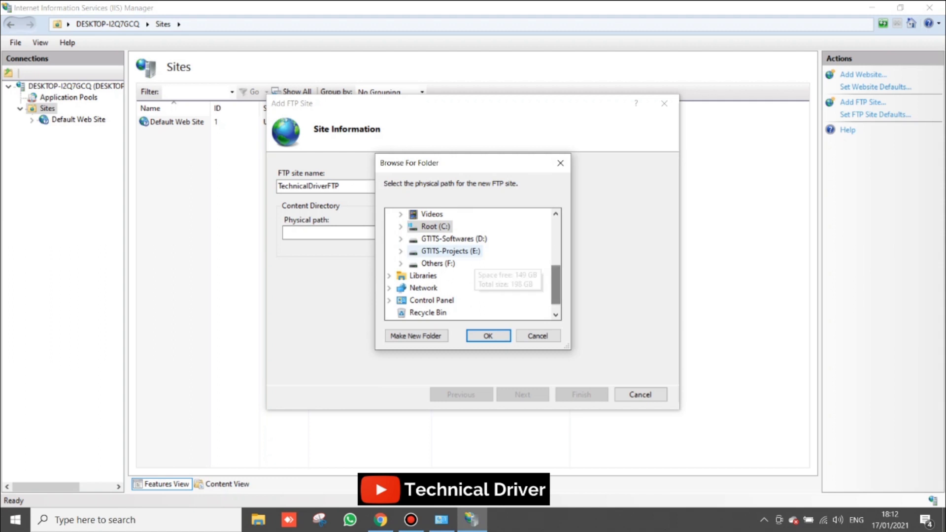
pyautogui.press('Right')
pyautogui.scroll(-3, 473, 264)
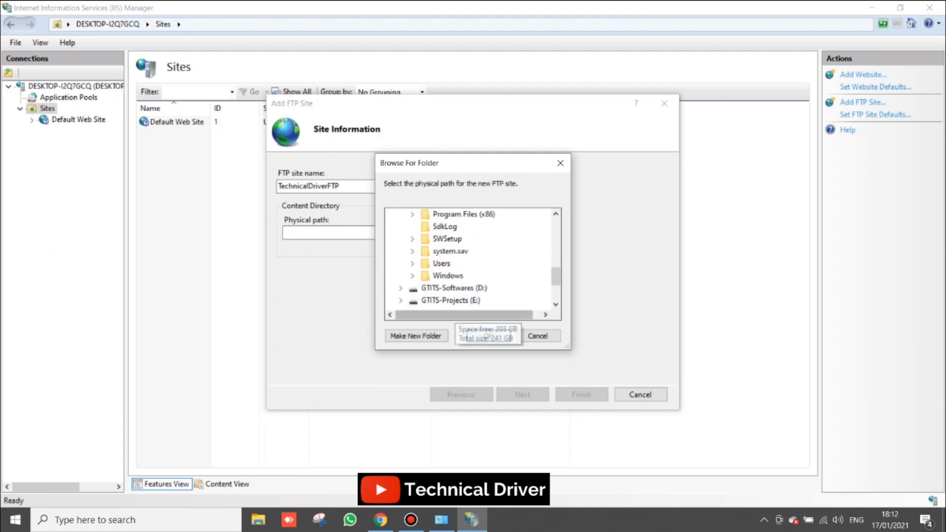
pyautogui.click(416, 335)
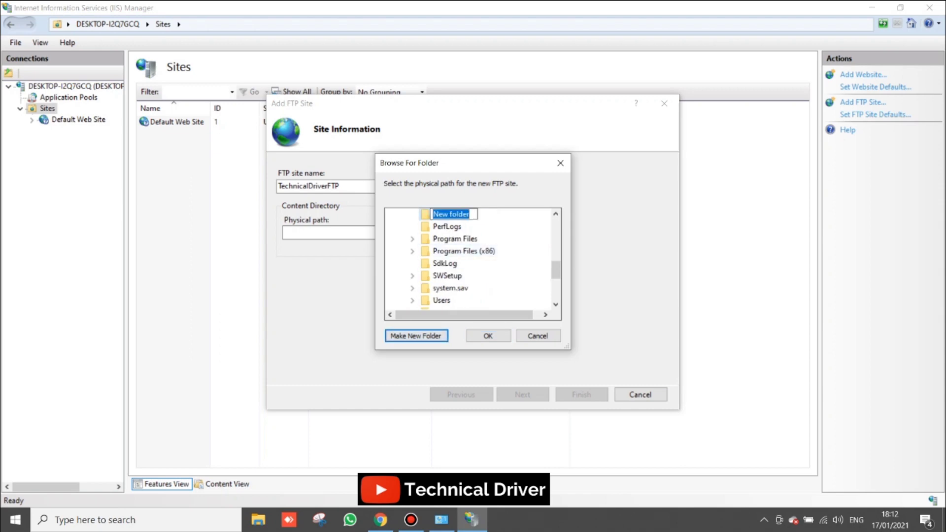
pyautogui.write('Te')
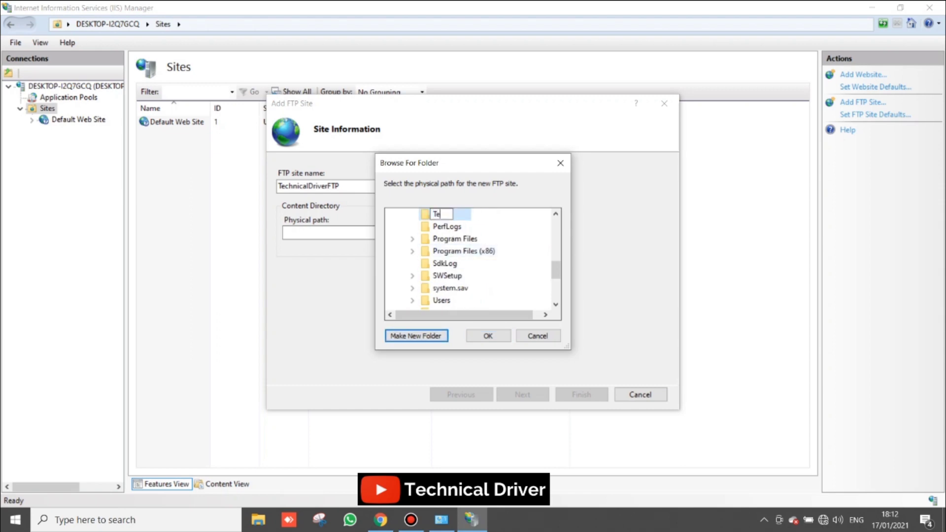
pyautogui.write('chnicalDriverFTP')
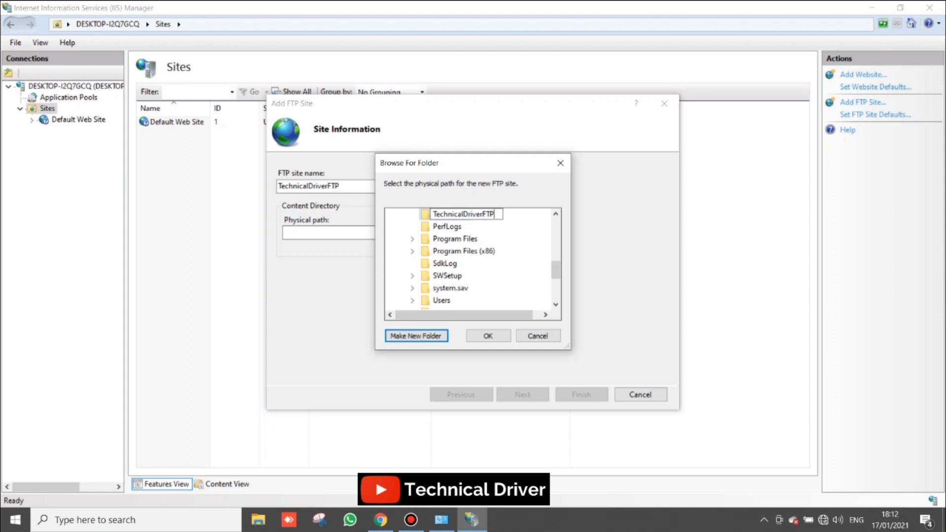
pyautogui.press('Return')
pyautogui.press('Return')
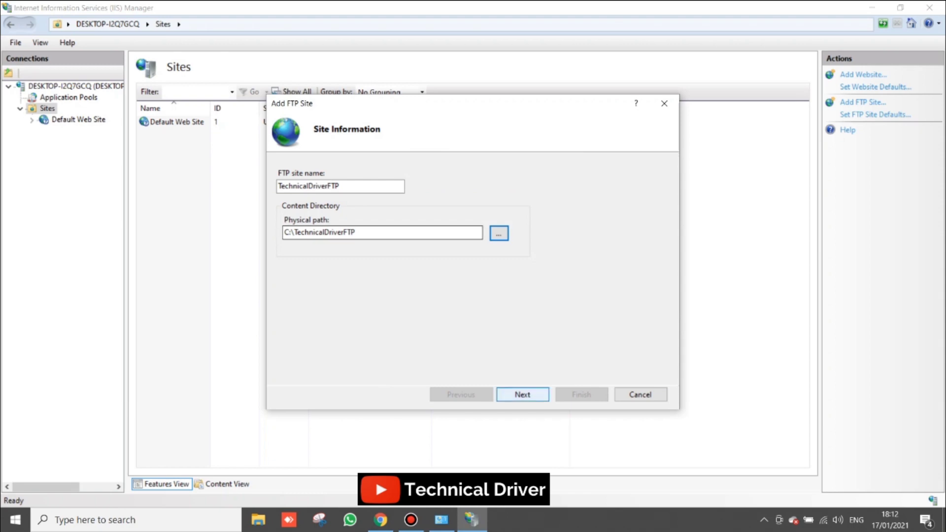
pyautogui.click(522, 394)
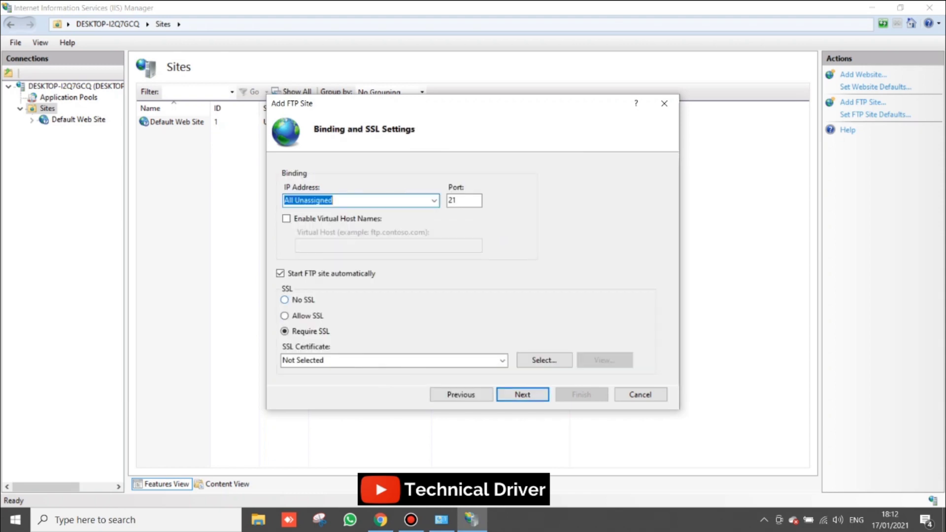
# Choose No SSL, allow only the administrator user Read and Write access, and finish.
pyautogui.click(285, 300)
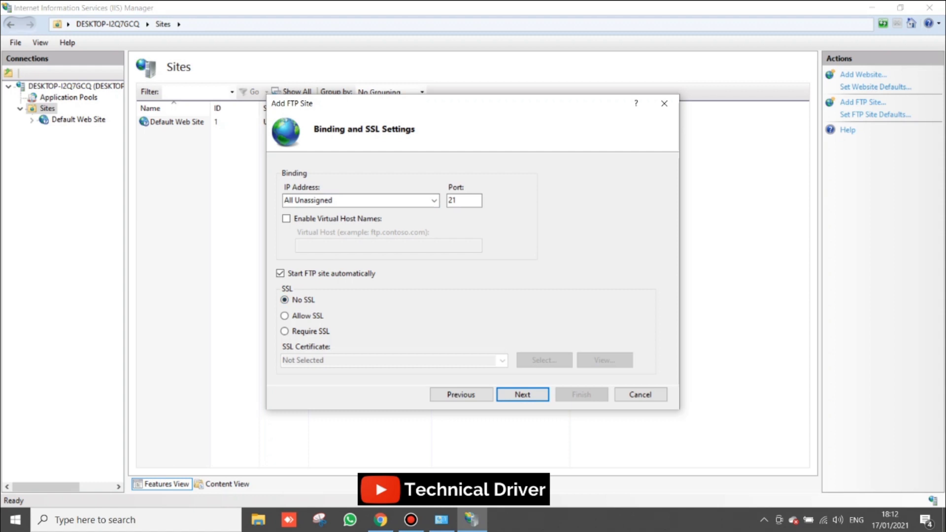
pyautogui.click(522, 394)
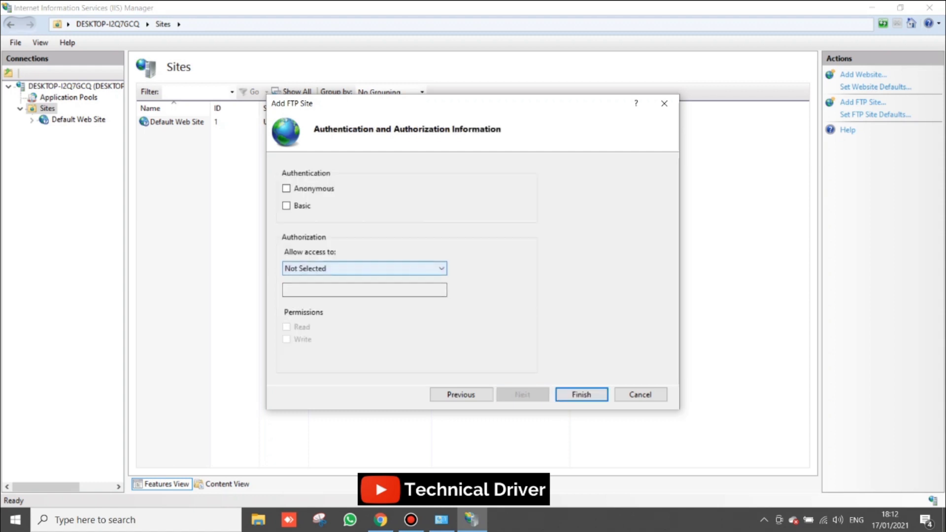
pyautogui.click(364, 268)
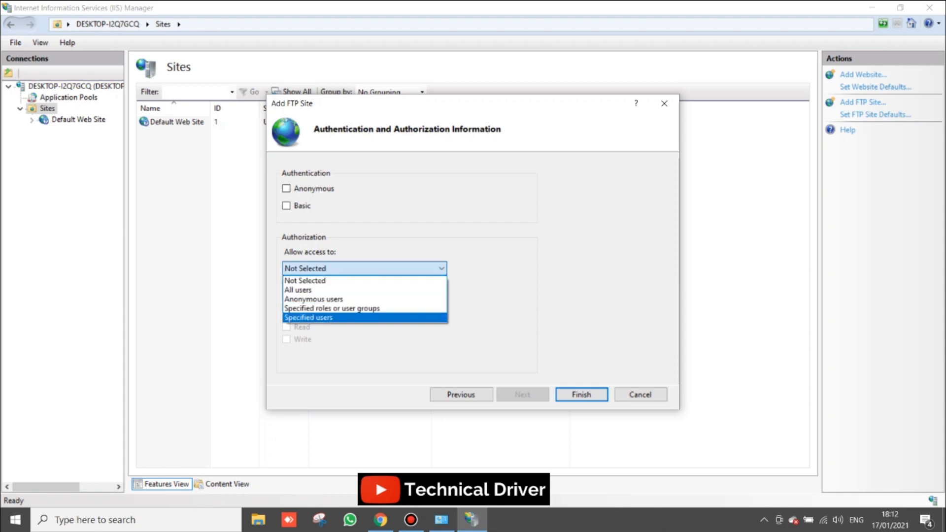
pyautogui.click(316, 317)
pyautogui.click(365, 289)
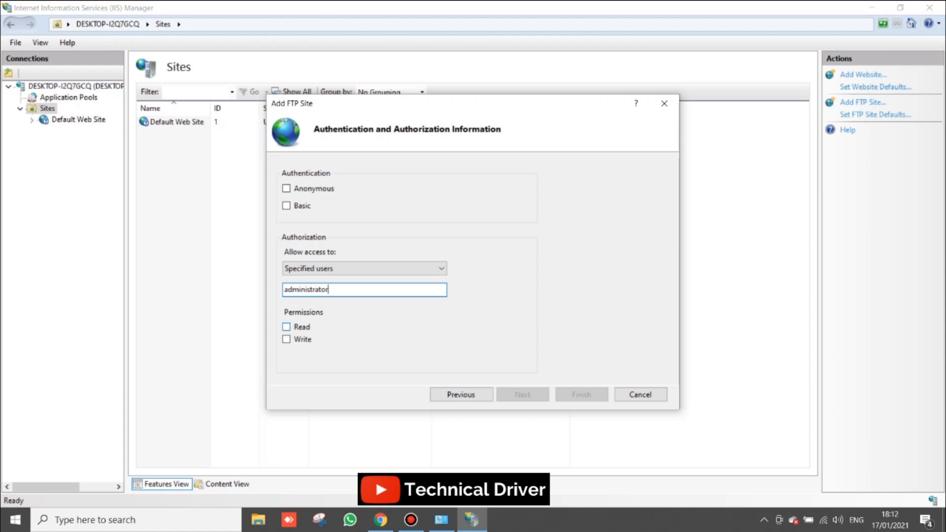
pyautogui.click(286, 326)
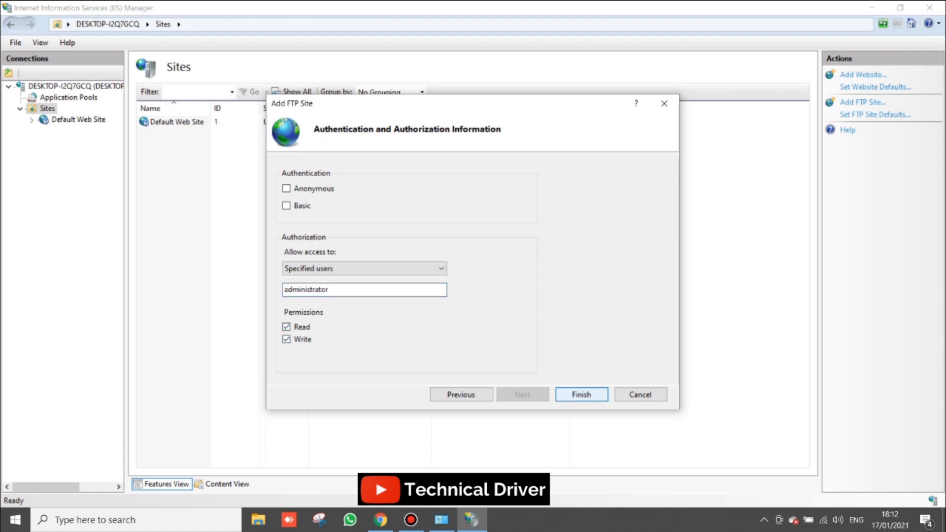
pyautogui.click(581, 394)
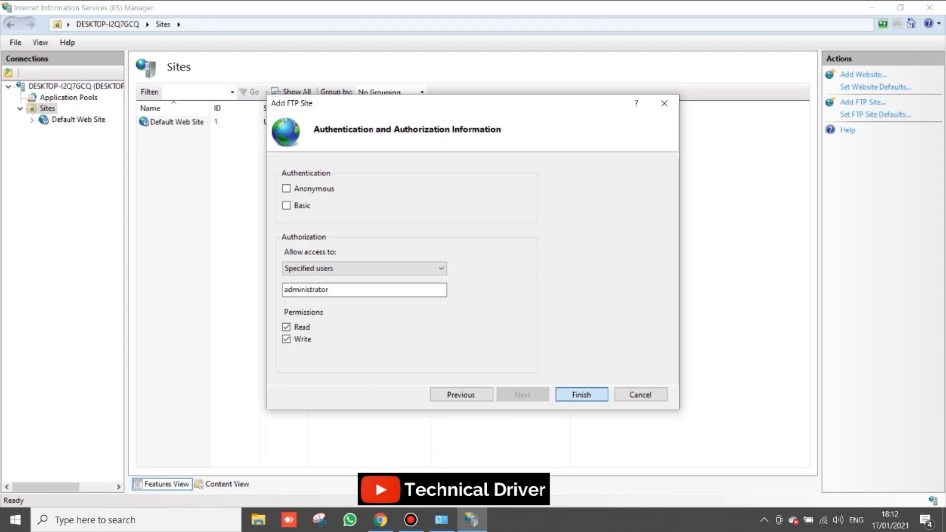
pyautogui.click(74, 131)
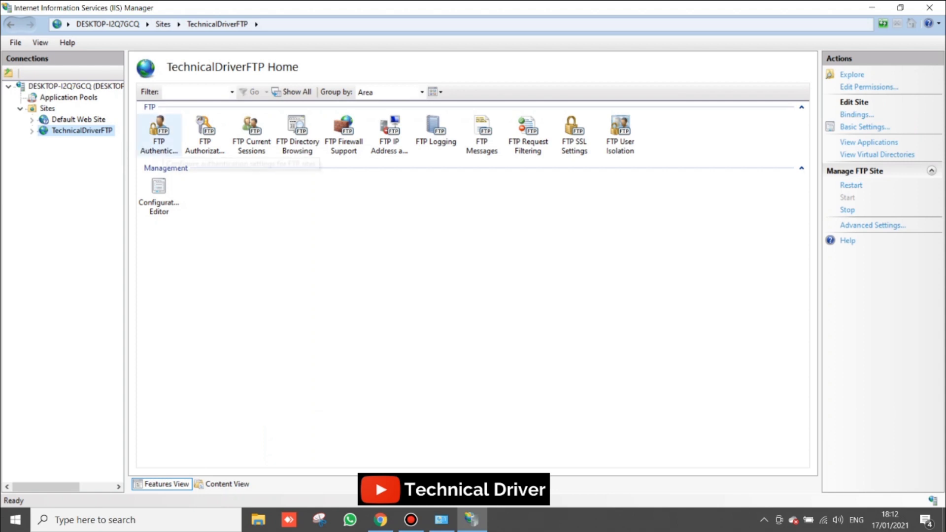
# Enable Basic and then Anonymous Authentication in TechnicalDriverFTP's FTP Authentication settings.
pyautogui.press('Return')
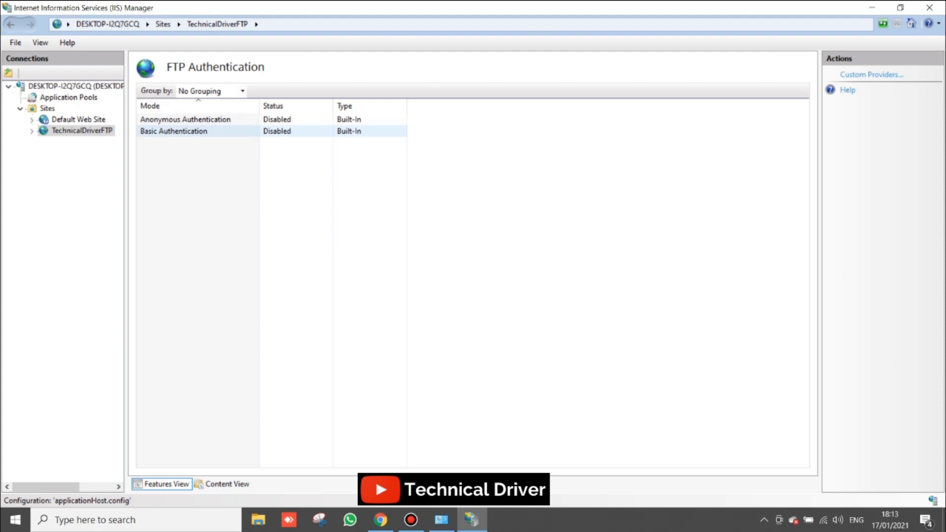
pyautogui.click(177, 131)
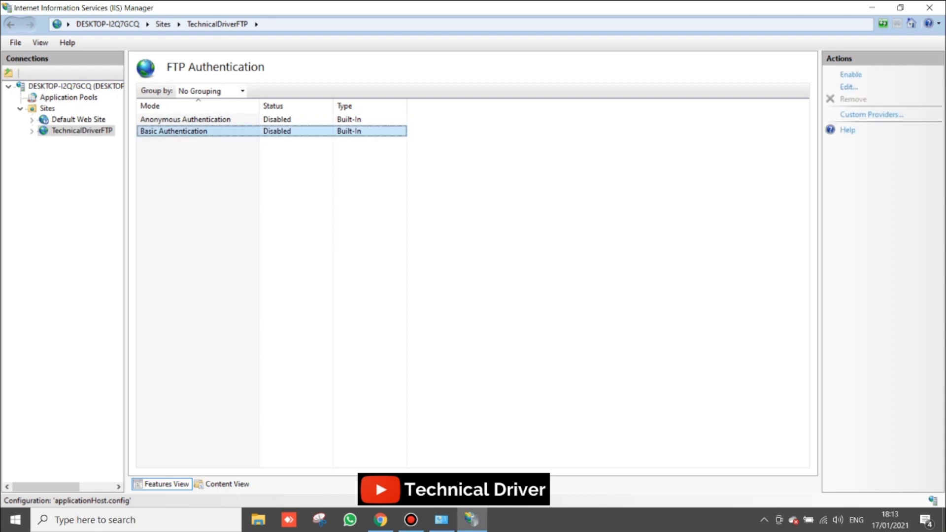
pyautogui.click(850, 74)
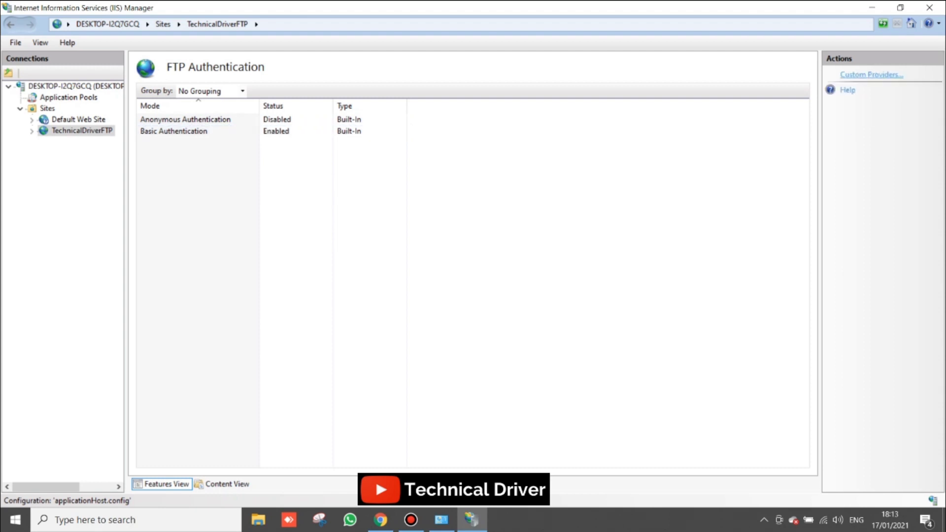
pyautogui.click(186, 119)
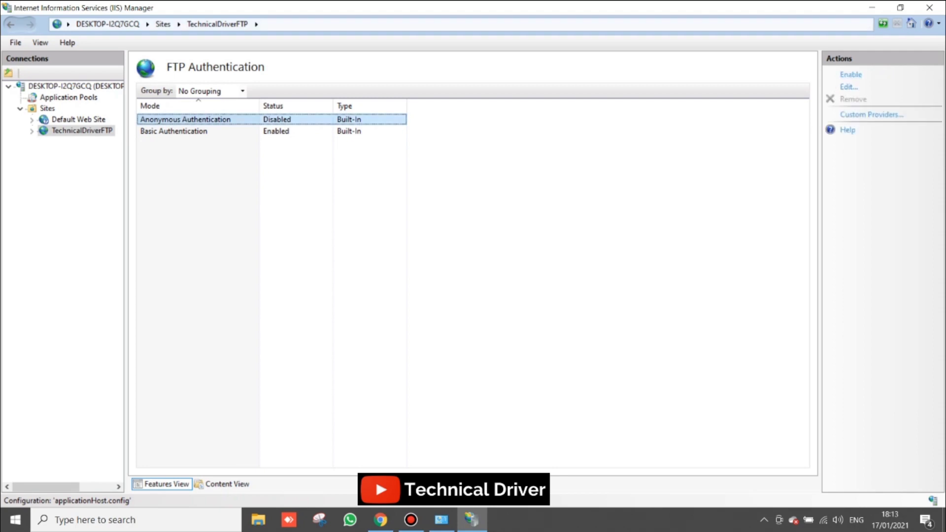
pyautogui.click(851, 75)
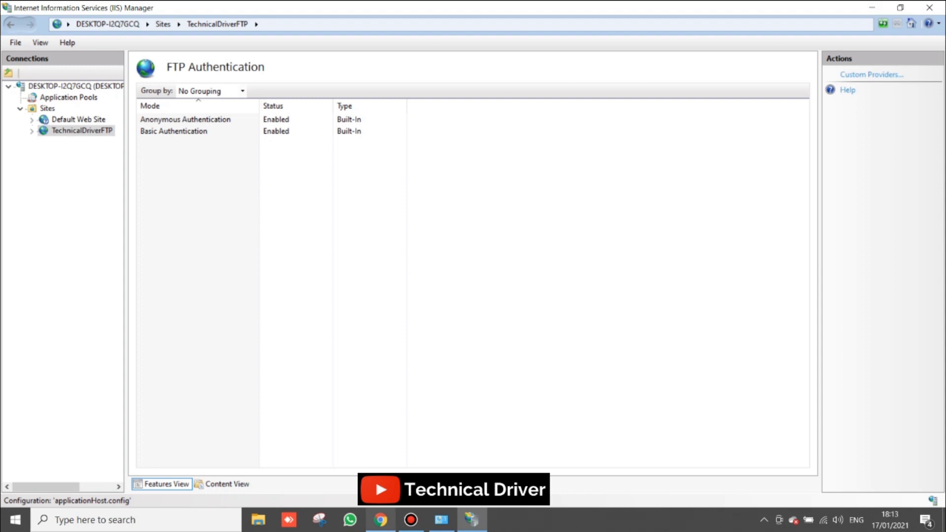
pyautogui.click(381, 520)
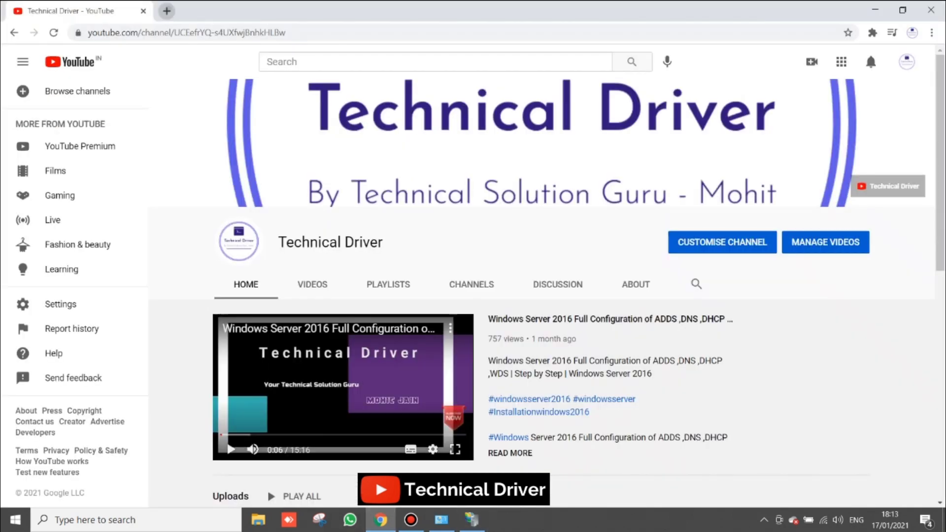
# In a new Chrome tab, sign in to ftp://localhost as administrator with the account password.
pyautogui.click(167, 11)
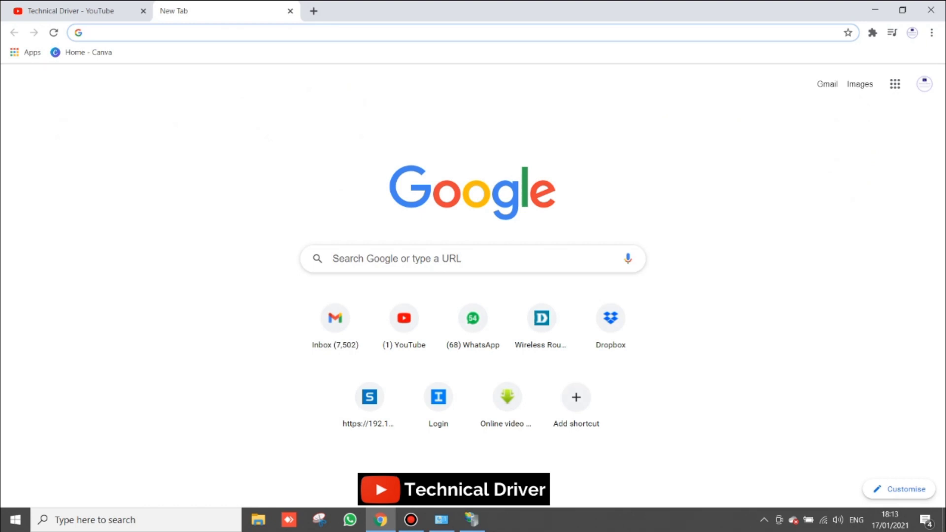
pyautogui.write('ftp')
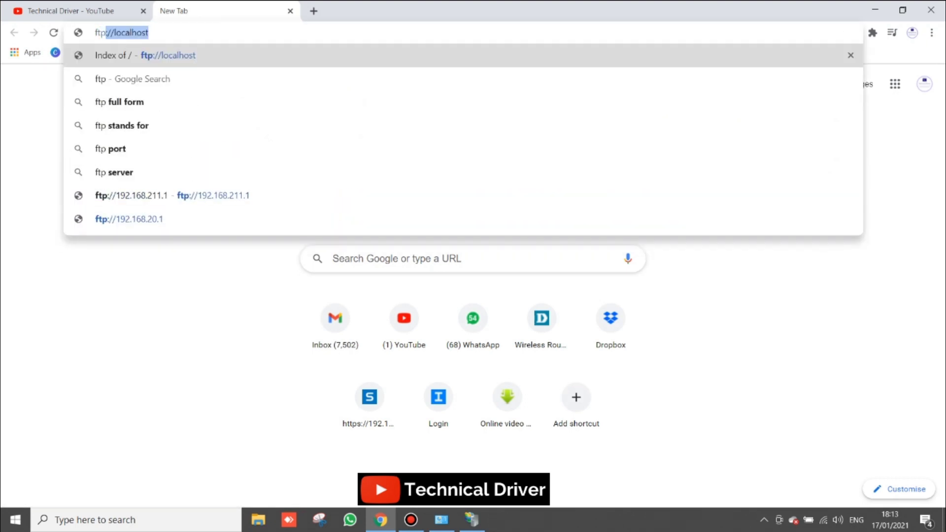
pyautogui.press('Return')
pyautogui.write('administrator')
pyautogui.press('Tab')
pyautogui.write('********')
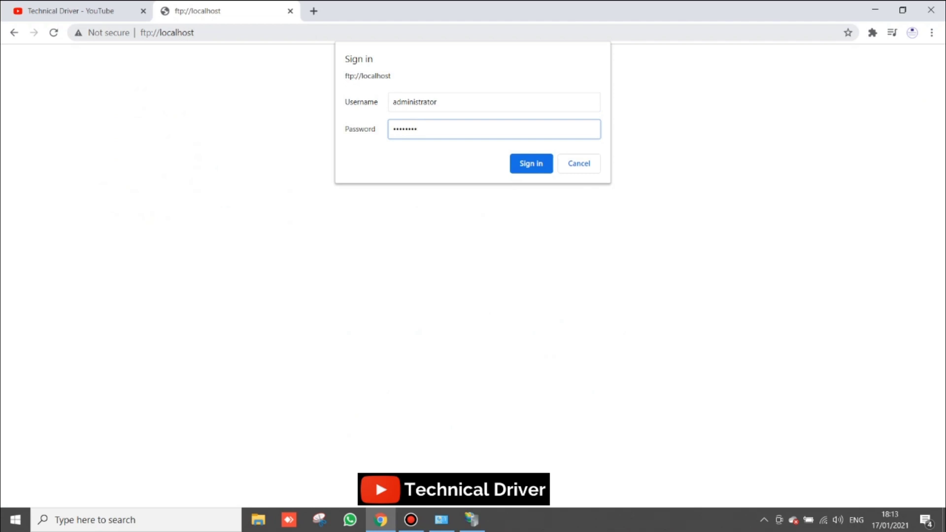
pyautogui.press('Return')
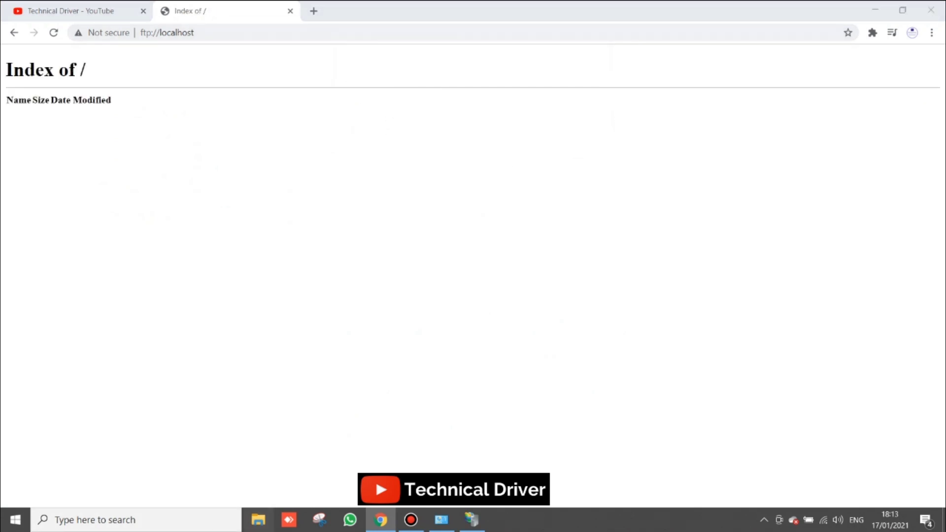
pyautogui.press('super+e')
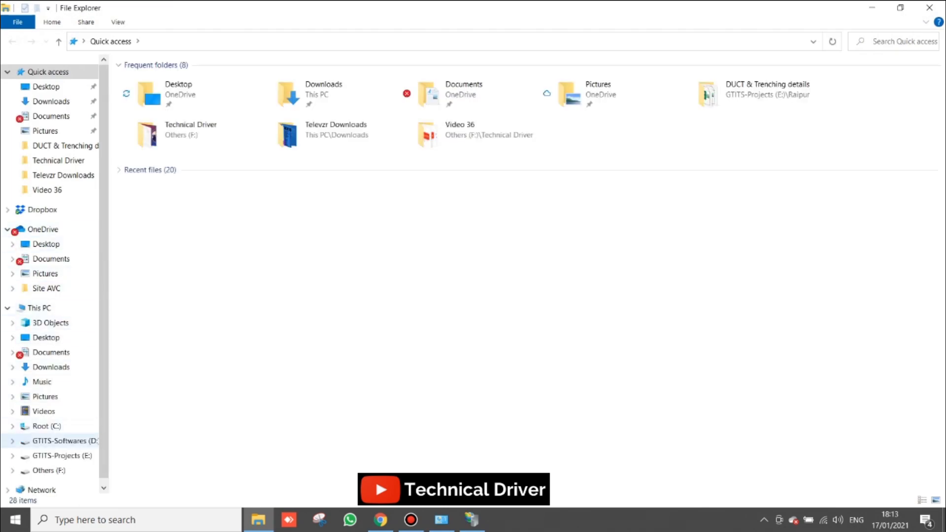
# Create a new empty text document named Test File.txt in C:\TechnicalDriverFTP.
pyautogui.click(46, 426)
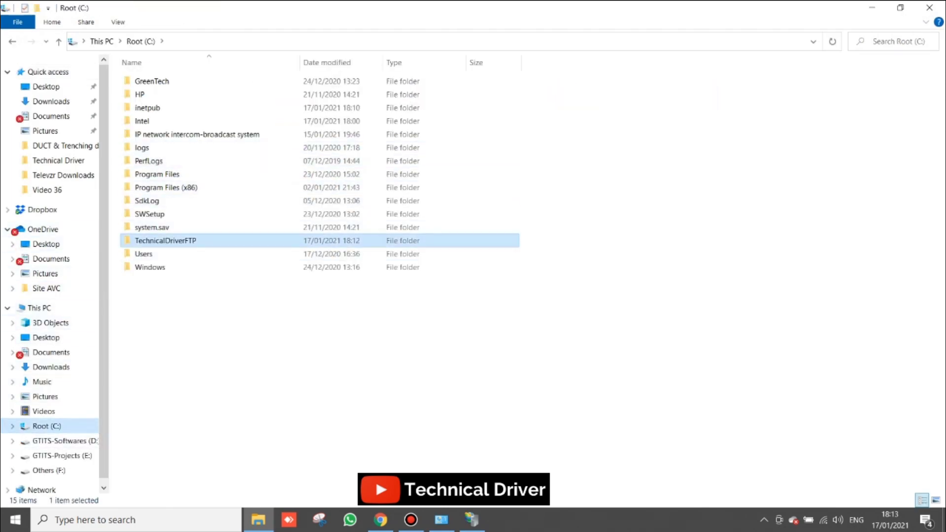
pyautogui.doubleClick(165, 241)
pyautogui.rightClick(217, 124)
pyautogui.moveTo(276, 292)
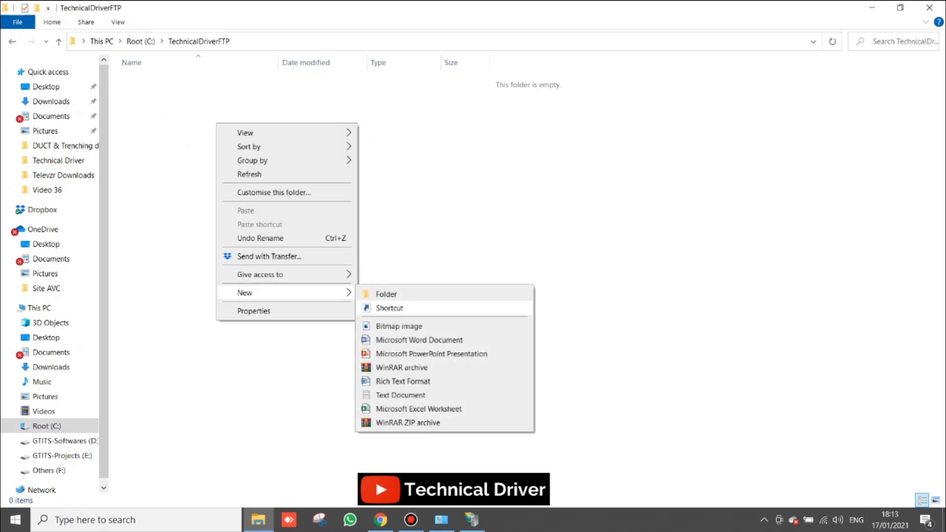
pyautogui.click(400, 395)
pyautogui.write('Test')
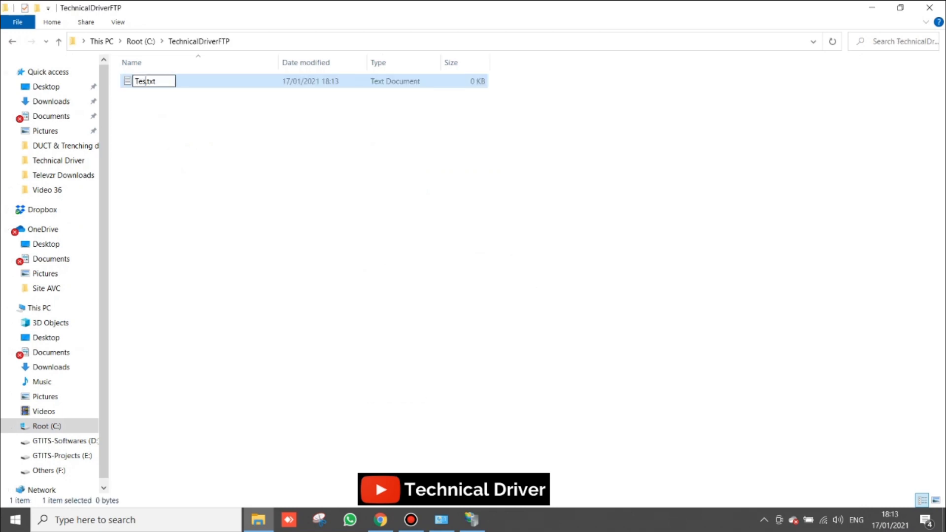
pyautogui.write(' File')
pyautogui.press('Return')
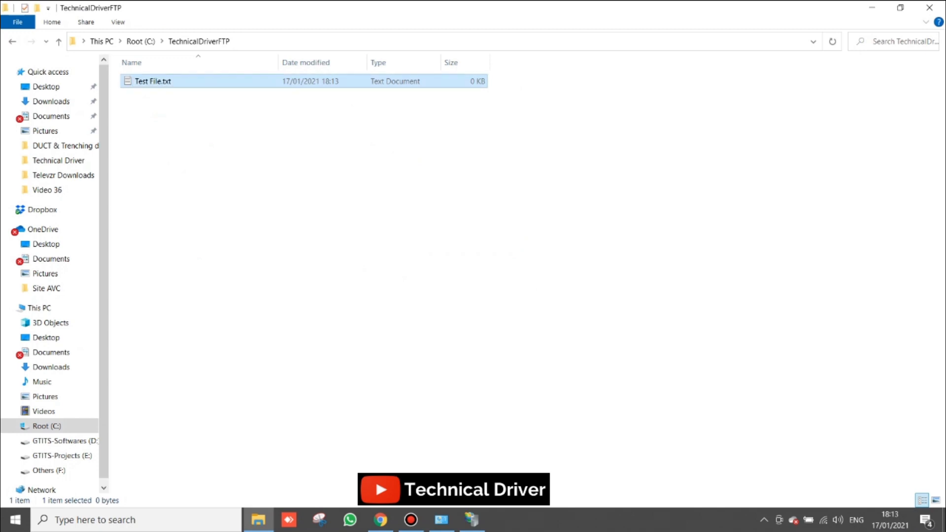
pyautogui.click(381, 519)
pyautogui.click(167, 32)
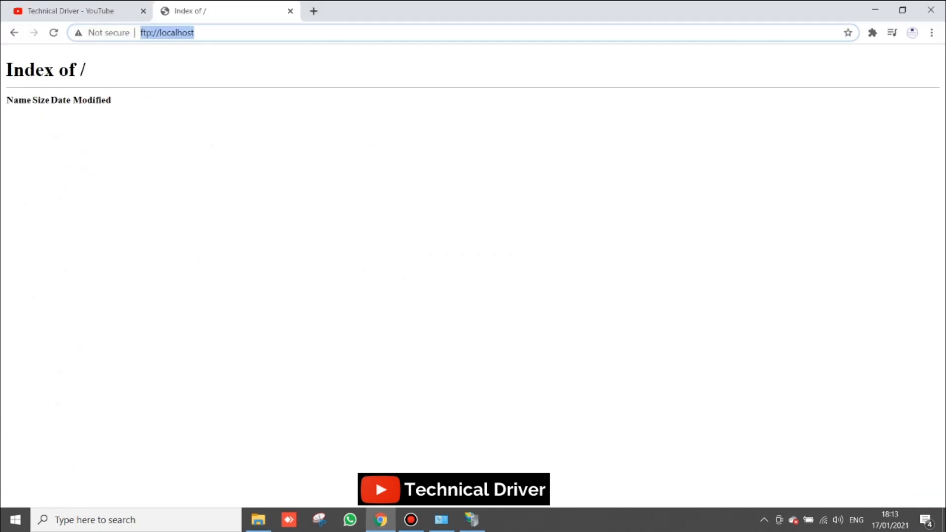
# Reload the ftp://localhost listing and download the 0 B Test File.txt.
pyautogui.press('Return')
pyautogui.click(45, 112)
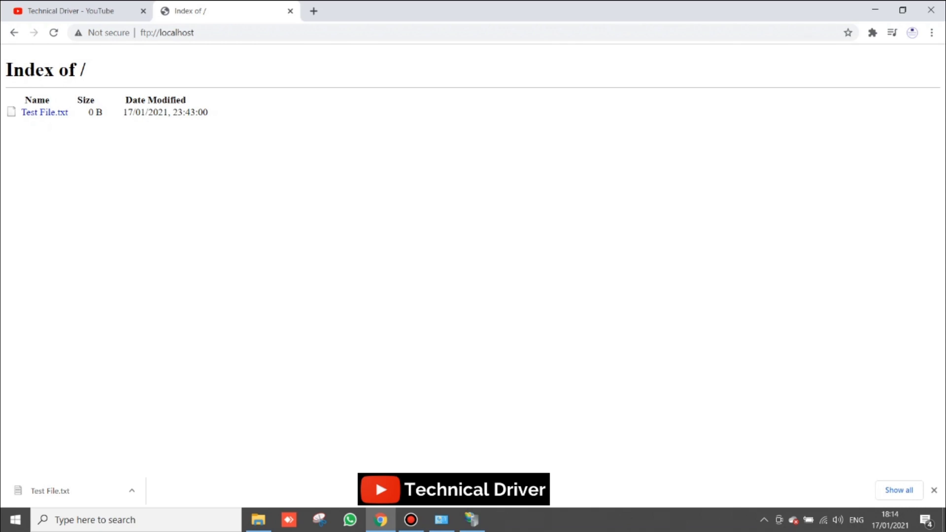
pyautogui.click(135, 520)
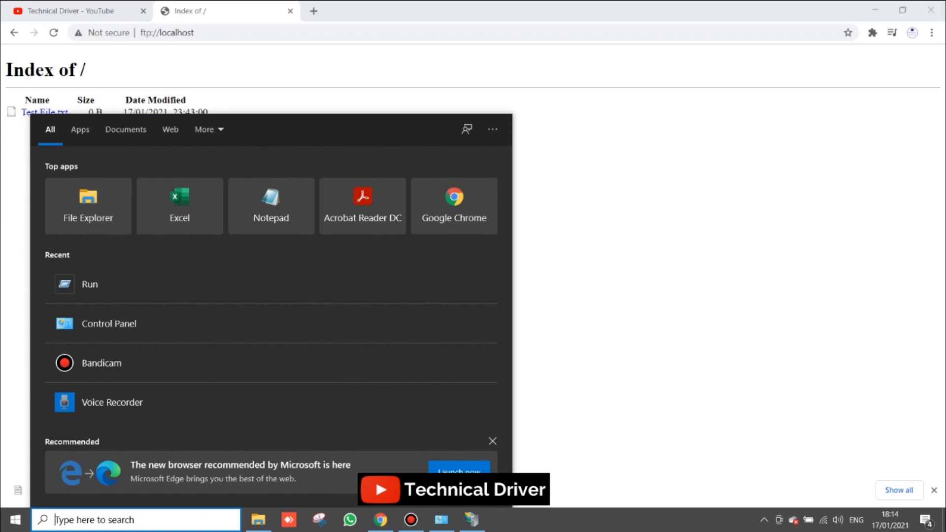
# Open Command Prompt from search and start the Microsoft Telnet client with telnet.
pyautogui.write('cmd')
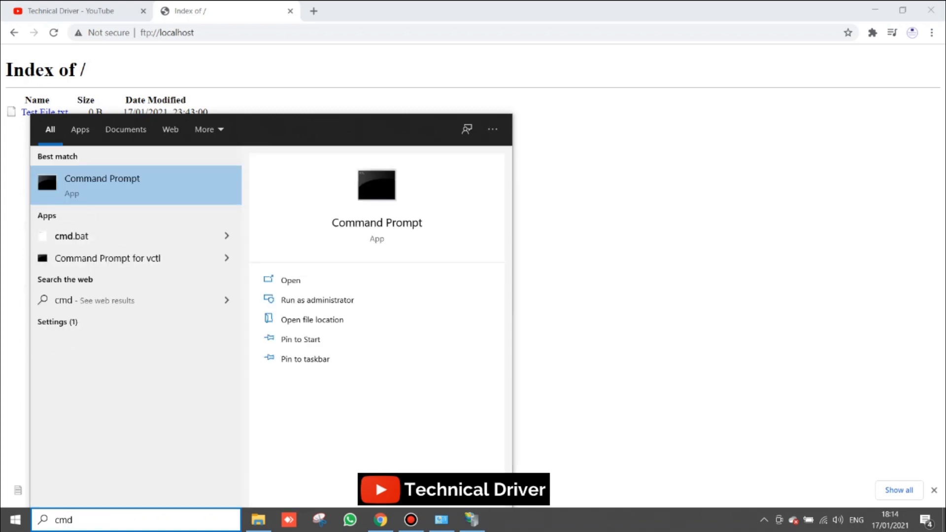
pyautogui.press('Return')
pyautogui.write('telnet')
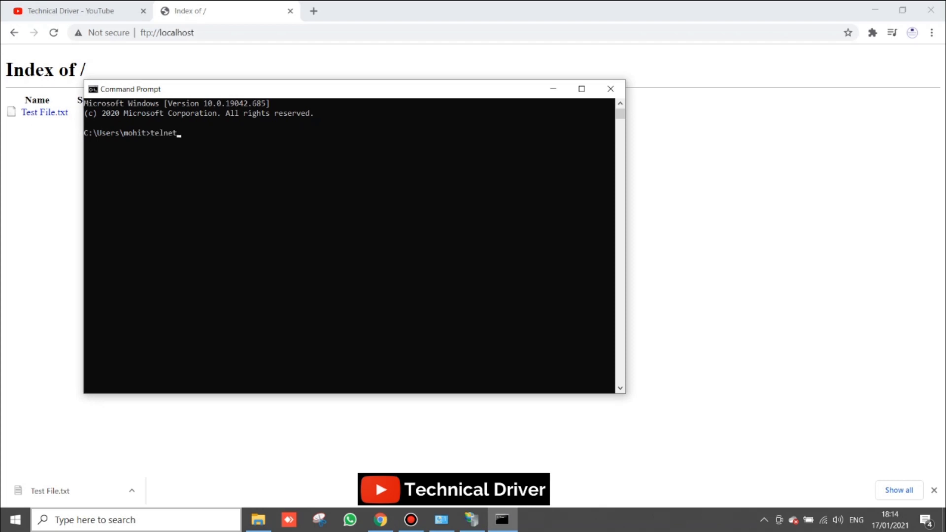
pyautogui.press('Return')
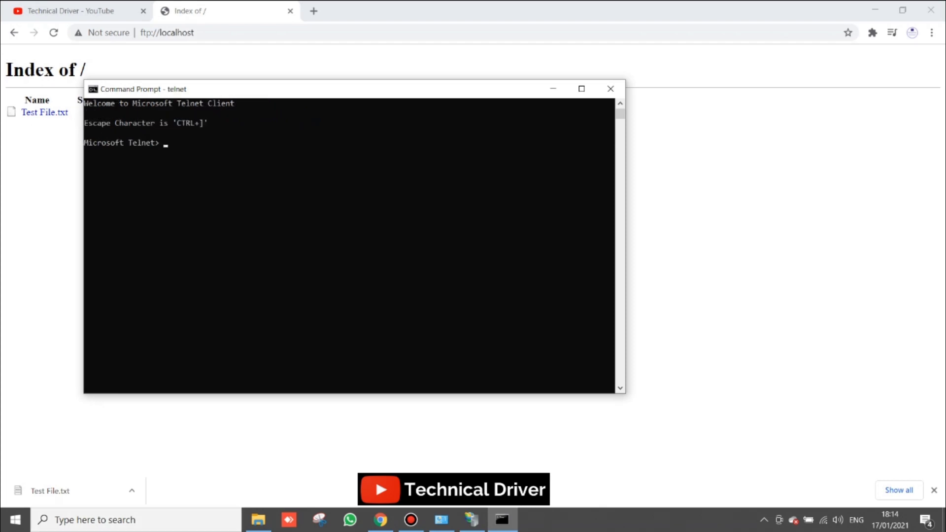
# Type the 'Your IP Port number' example at the Telnet prompt, then close the Telnet window.
pyautogui.write('Your IP')
pyautogui.write(' Port number')
pyautogui.press('Left')
pyautogui.press('Left')
pyautogui.press('Left')
pyautogui.press('Left')
pyautogui.press('Left')
pyautogui.press('Left')
pyautogui.press('Left')
pyautogui.press('Left')
pyautogui.press('Left')
pyautogui.press('Left')
pyautogui.press('Left')
pyautogui.press('Left')
pyautogui.write('< >')
pyautogui.press('Right')
pyautogui.press('Right')
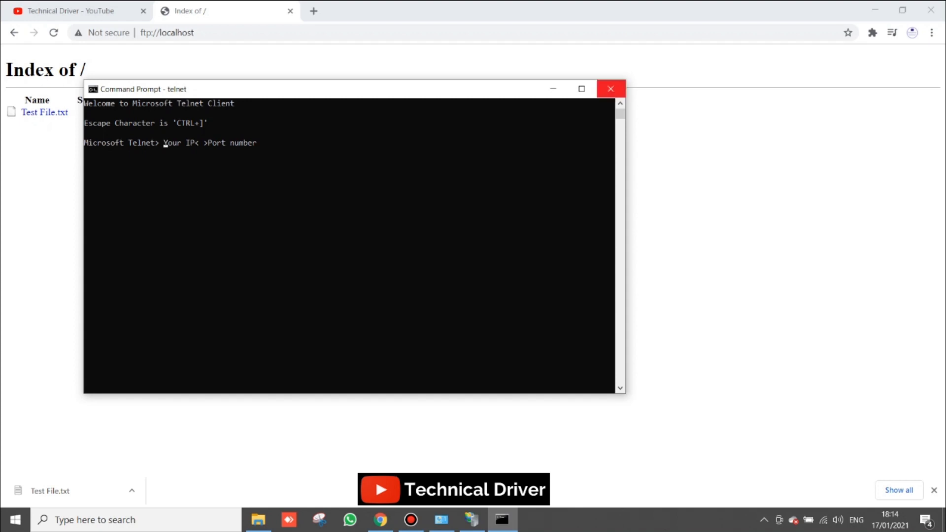
pyautogui.click(611, 89)
pyautogui.click(99, 520)
# Launch a new Command Prompt and type 'telnet <space>Your IP<space>port number' as the usage example.
pyautogui.write('cmd')
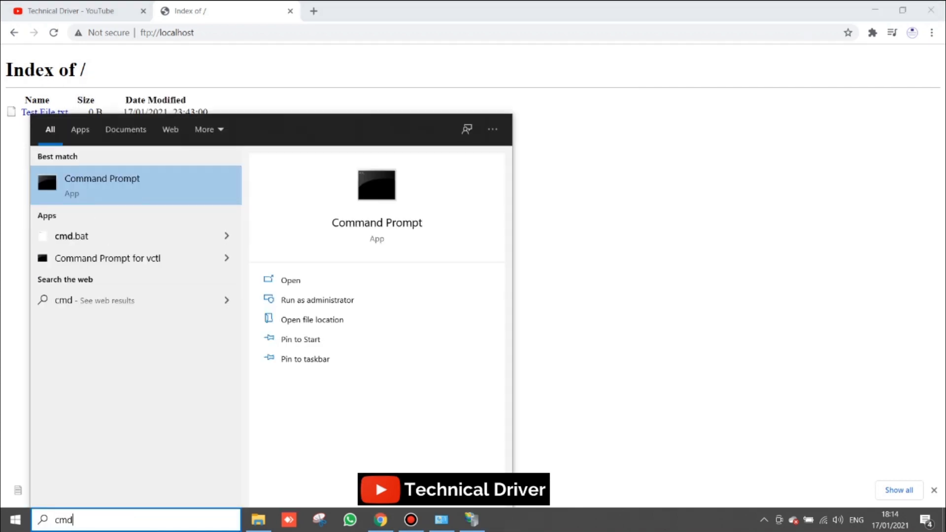
pyautogui.press('Return')
pyautogui.write('telnet ')
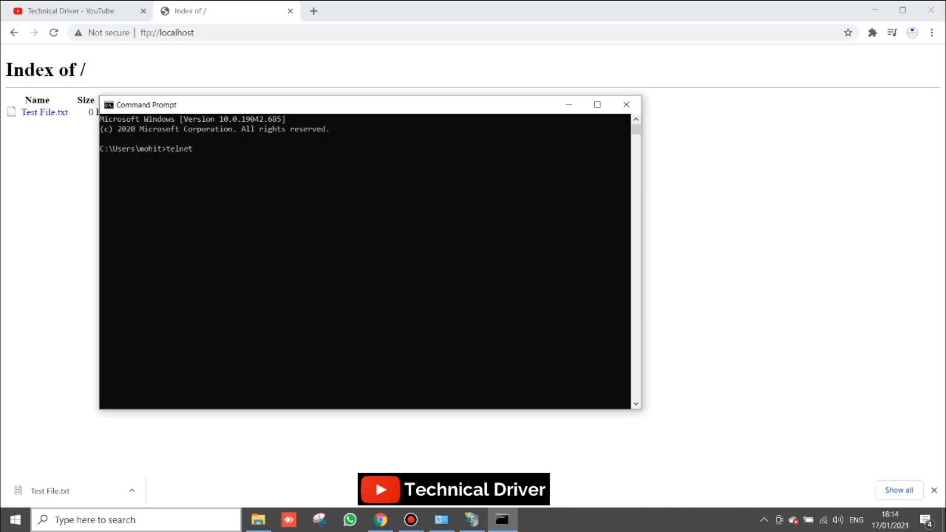
pyautogui.write('(')
pyautogui.press('BackSpace')
pyautogui.write('<space>Your IP<space>port')
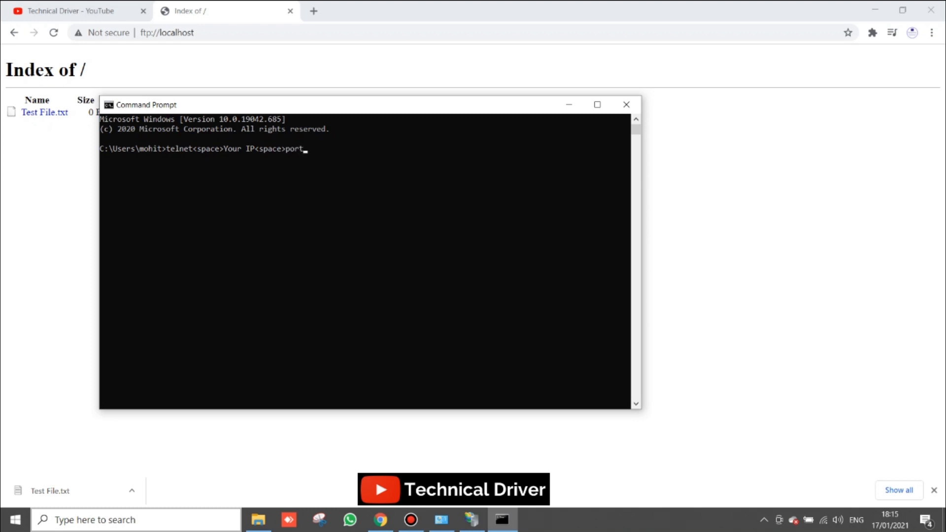
pyautogui.write(' number and then hit')
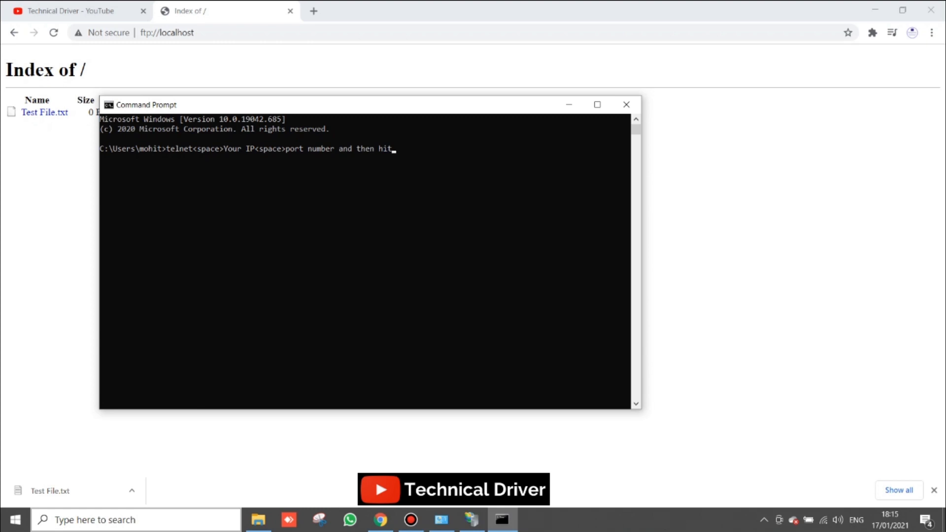
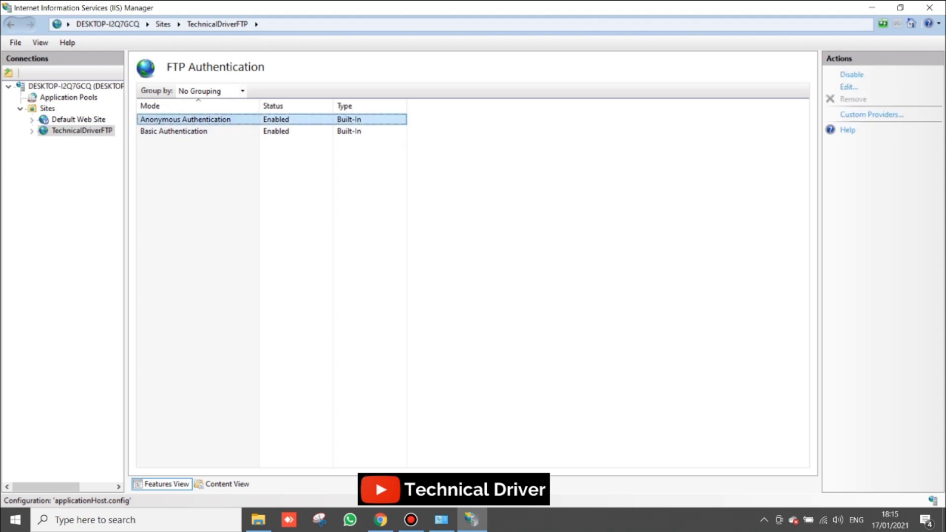
# Disable Anonymous Authentication and Basic Authentication on the site's FTP Authentication page.
pyautogui.click(852, 74)
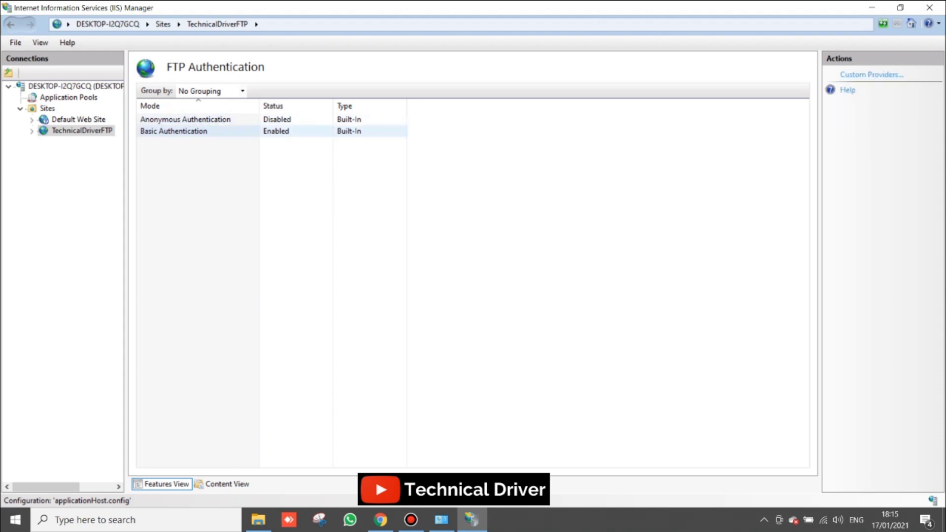
pyautogui.click(174, 131)
pyautogui.click(851, 74)
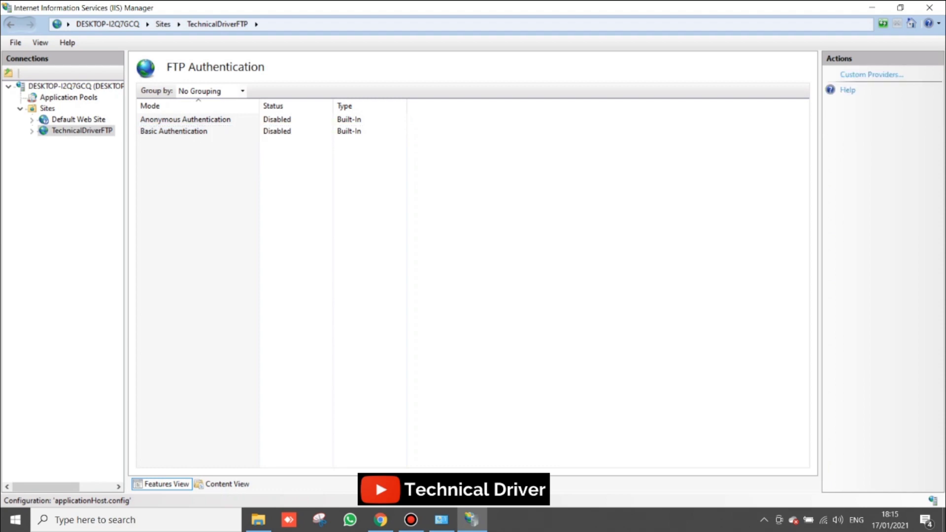
pyautogui.hotkey('alt', 'Tab')
# Reload ftp://localhost and try signing in as administrator with the account password.
pyautogui.hotkey('ctrl', 'l')
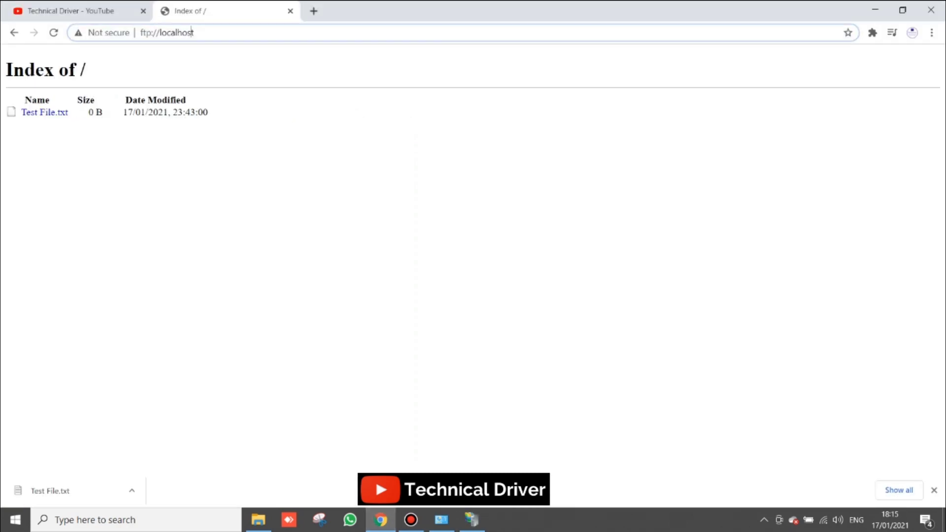
pyautogui.press('Return')
pyautogui.write('administrator')
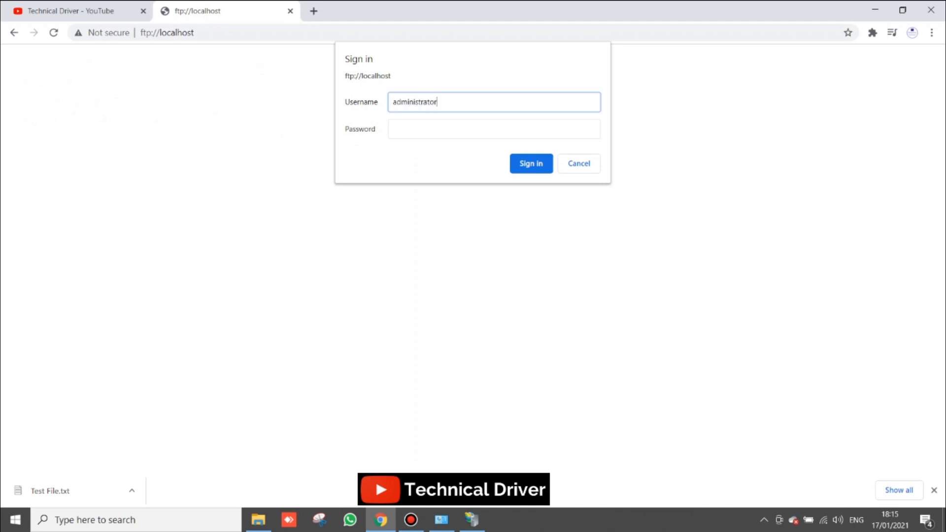
pyautogui.press('Tab')
pyautogui.write('•••••')
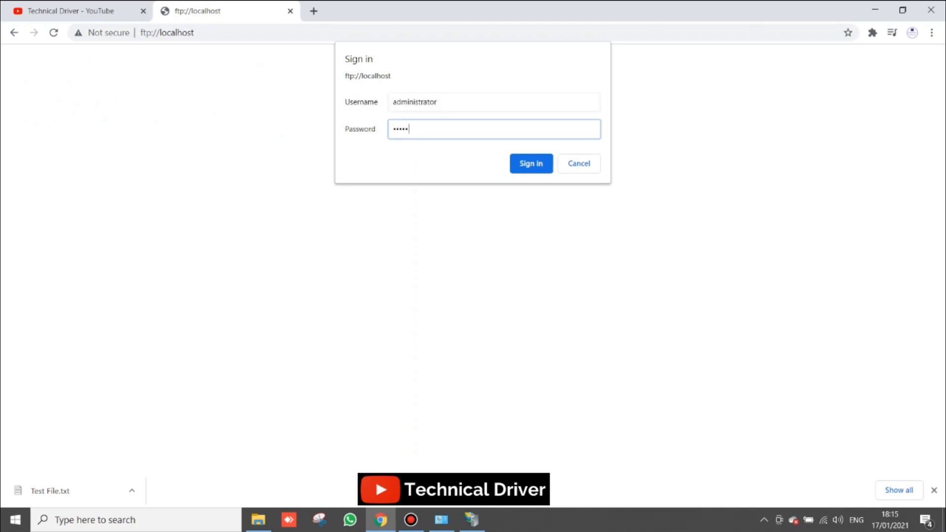
pyautogui.write('•••')
pyautogui.press('Return')
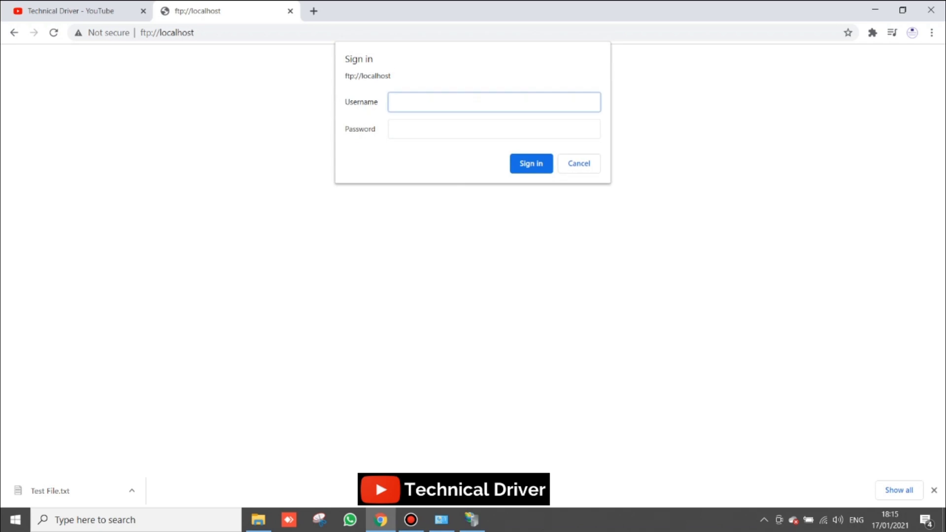
# Re-enable Basic Authentication for the site in IIS Manager.
pyautogui.hotkey('alt', 'Tab')
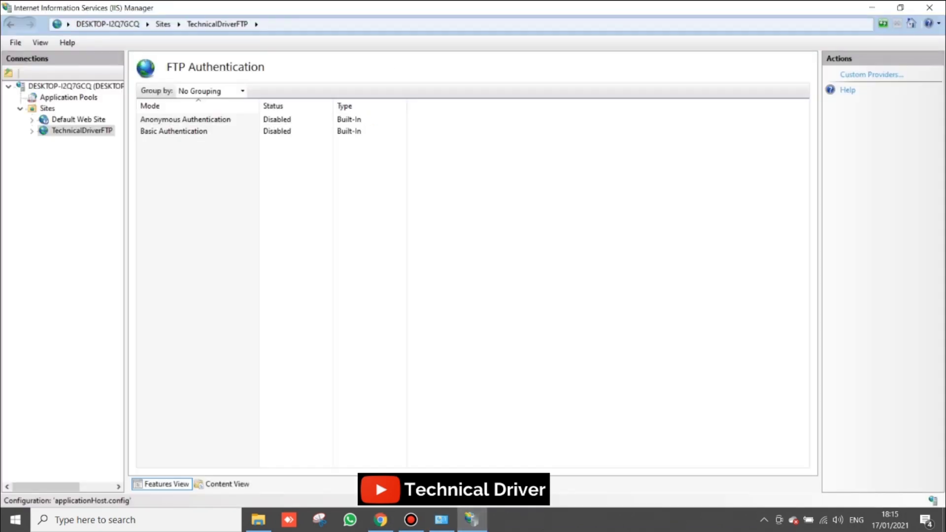
pyautogui.click(174, 131)
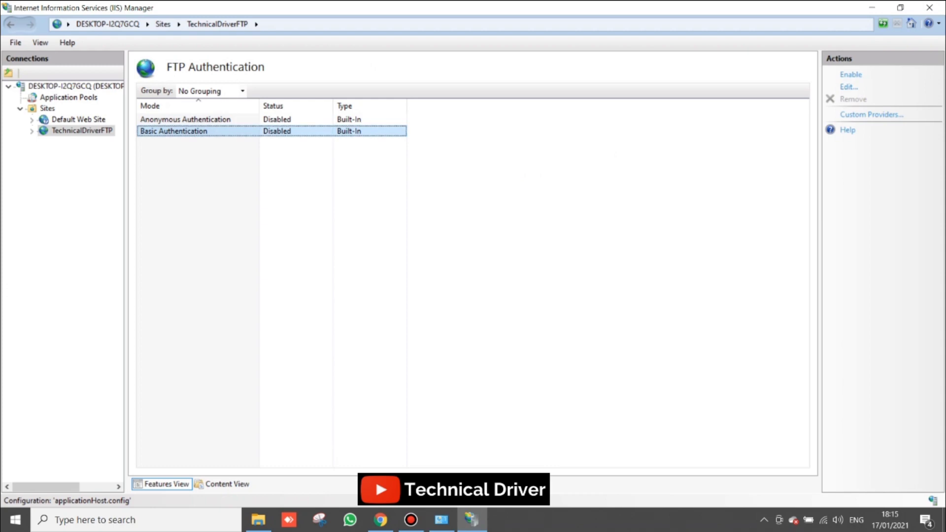
pyautogui.click(851, 74)
# Sign in to ftp://localhost as administrator with the account password to reach the Test File.txt listing.
pyautogui.click(872, 7)
pyautogui.write('administrator')
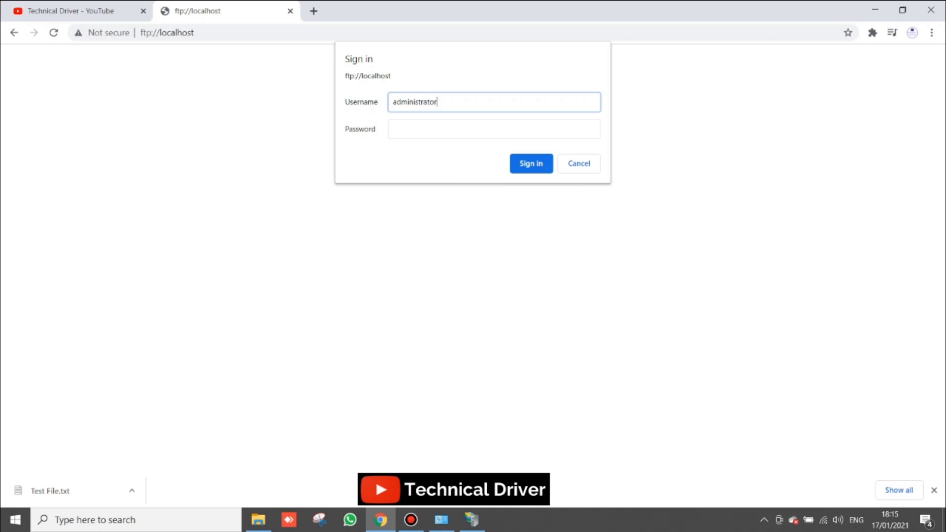
pyautogui.press('Tab')
pyautogui.write('********')
pyautogui.press('Return')
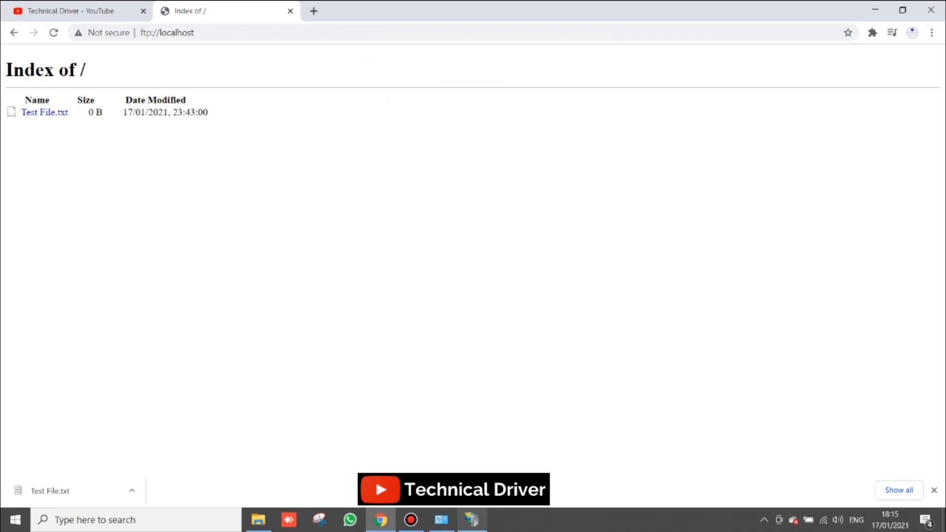
pyautogui.click(472, 519)
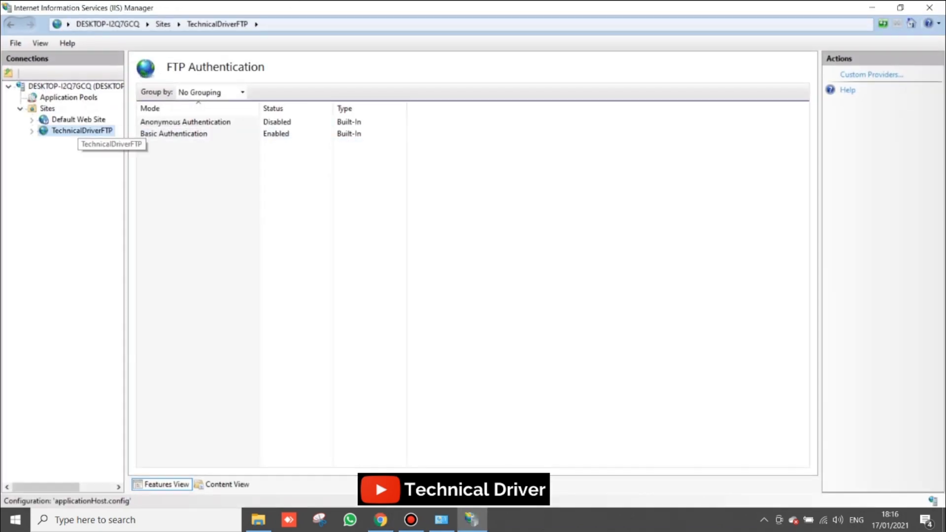
# Edit the FTP Allow rule to grant Read and Write to All Anonymous Users instead of administrator.
pyautogui.click(79, 130)
pyautogui.doubleClick(205, 131)
pyautogui.doubleClick(211, 104)
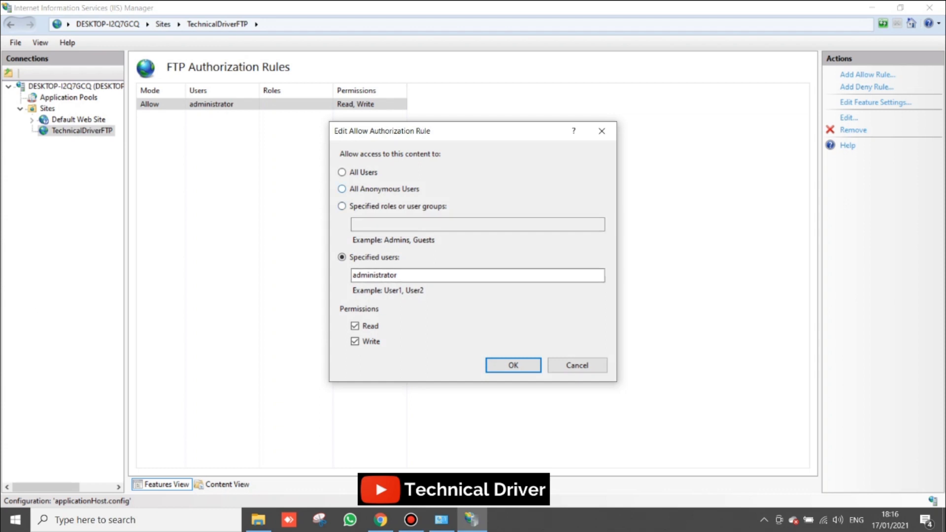
pyautogui.click(342, 188)
pyautogui.press('Return')
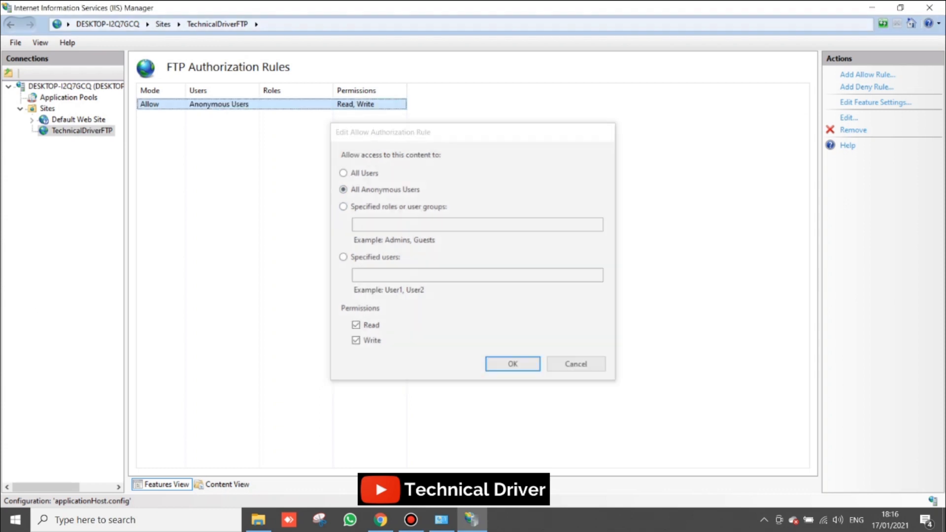
pyautogui.click(81, 130)
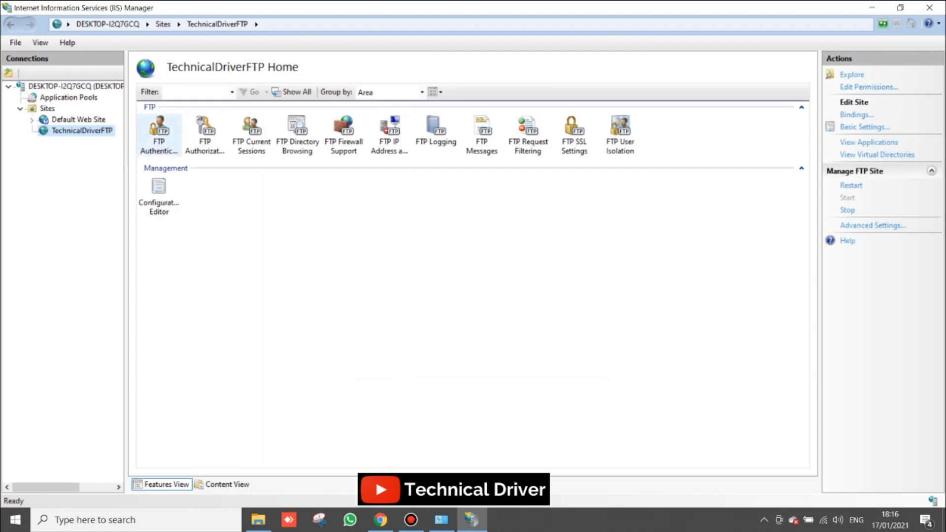
pyautogui.doubleClick(153, 132)
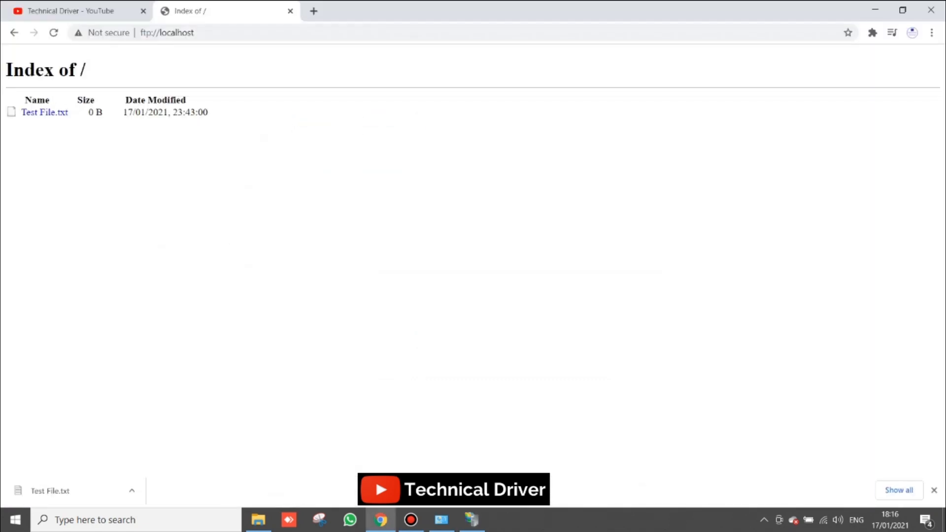
# Reload ftp://localhost and attempt sign-in as administrator with the account password.
pyautogui.press('F5')
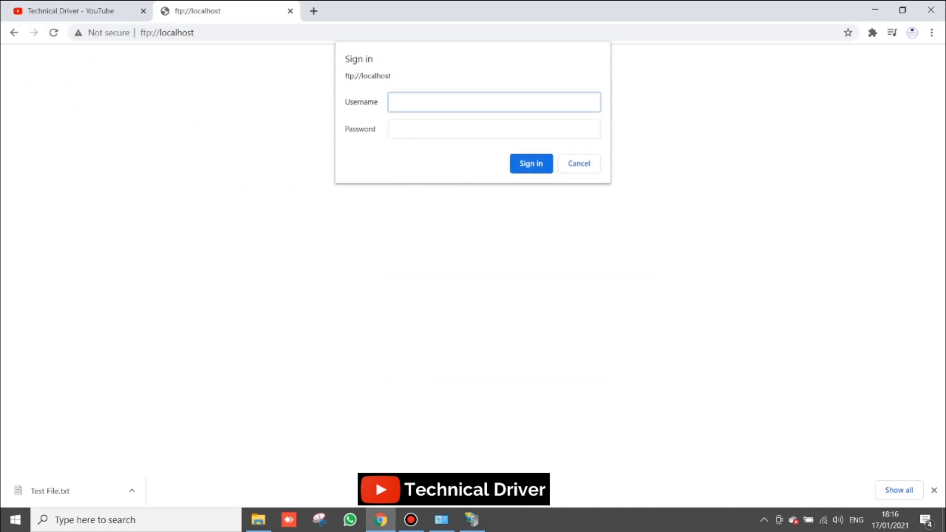
pyautogui.write('administrator')
pyautogui.press('Tab')
pyautogui.write('•••••')
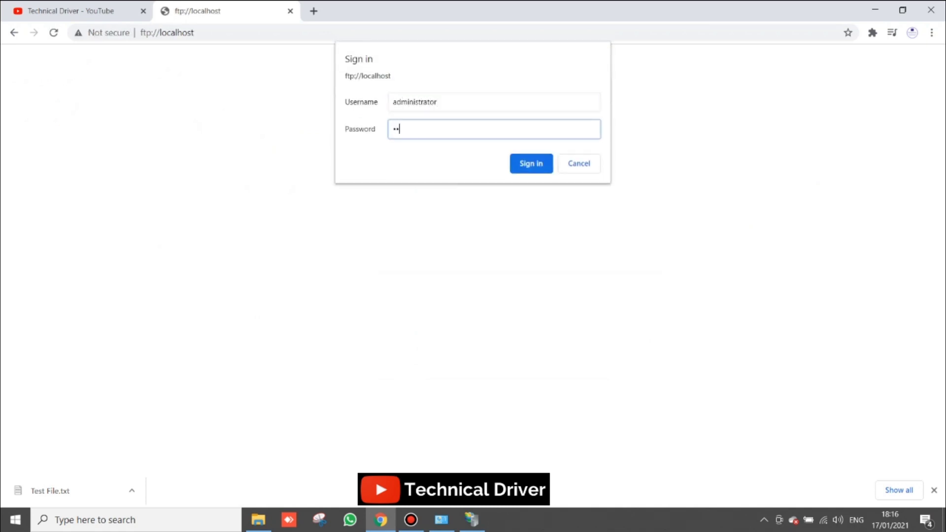
pyautogui.write('•••')
pyautogui.press('Return')
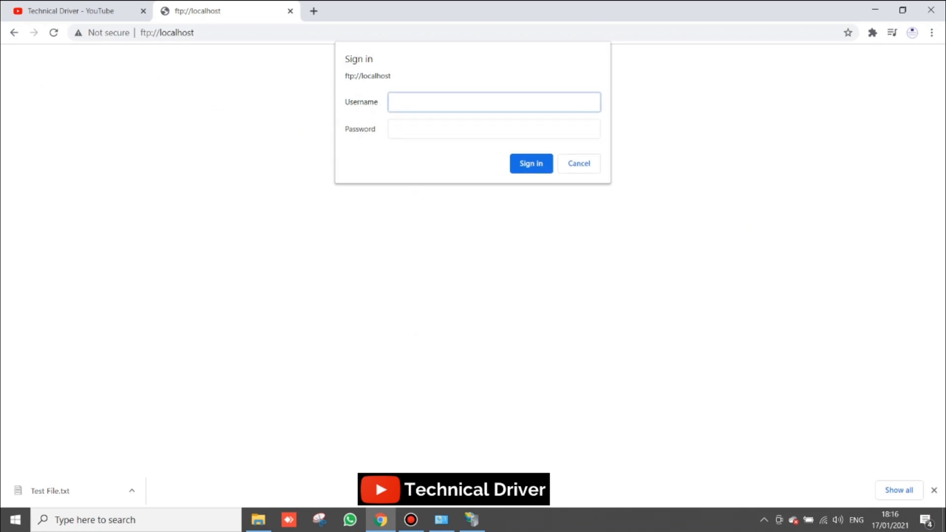
# Enable Anonymous Authentication for the site again in IIS Manager.
pyautogui.hotkey('alt', 'Tab')
pyautogui.click(186, 123)
pyautogui.click(850, 75)
# Sign in to ftp://localhost as administrator with the account password, loading the Test File.txt listing.
pyautogui.hotkey('alt', 'Tab')
pyautogui.write('admini')
pyautogui.press('BackSpace')
pyautogui.press('BackSpace')
pyautogui.press('BackSpace')
pyautogui.press('BackSpace')
pyautogui.press('BackSpace')
pyautogui.write('adm')
pyautogui.press('BackSpace')
pyautogui.press('BackSpace')
pyautogui.write('dministrator')
pyautogui.press('Tab')
pyautogui.write('******')
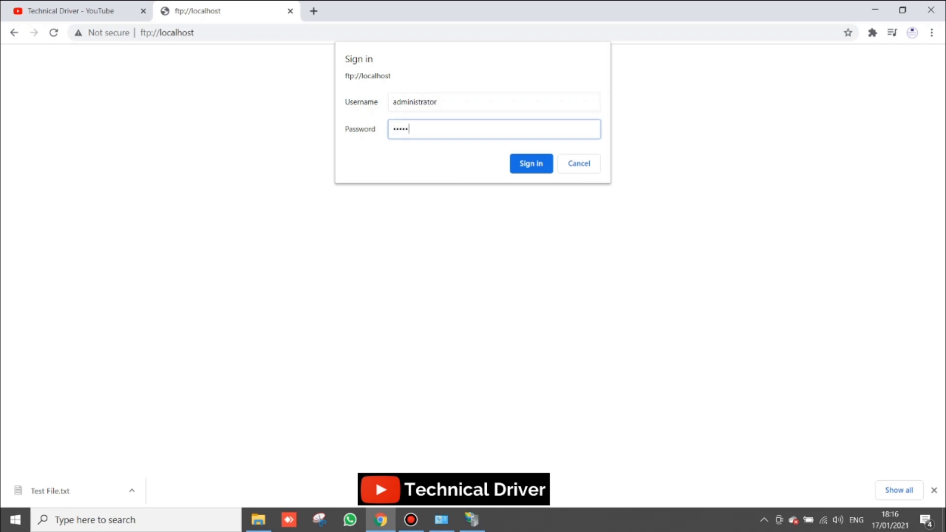
pyautogui.press('Return')
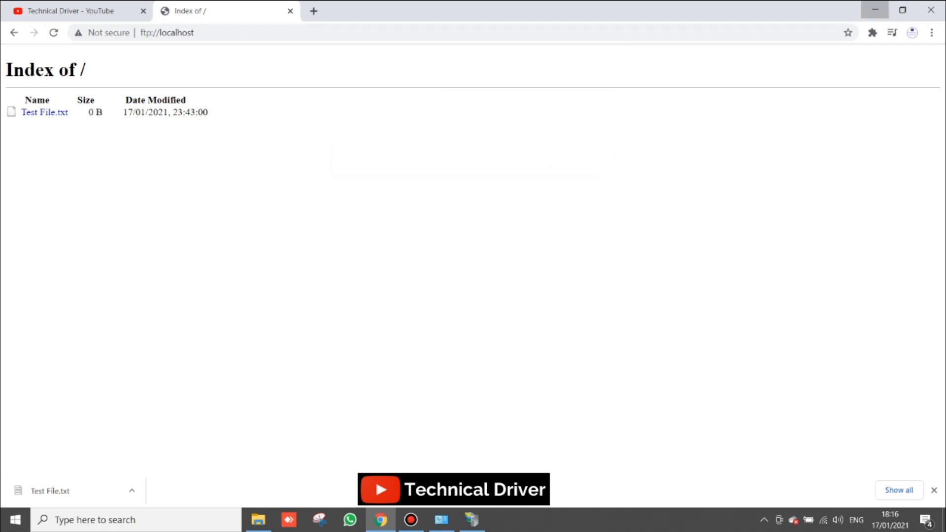
pyautogui.click(875, 10)
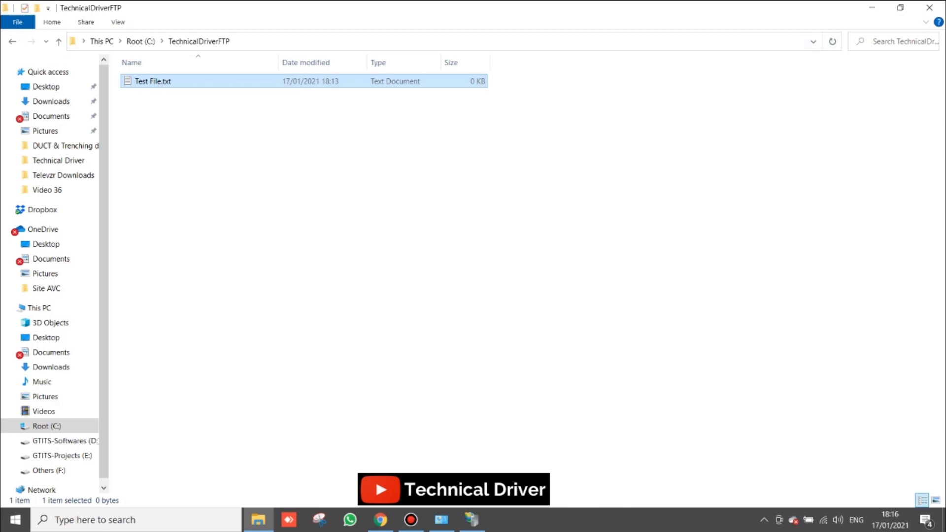
# Type 'Thanks for watching this video...' and a second line asking viewers to like, share and comment.
pyautogui.press('Return')
pyautogui.write('Tha')
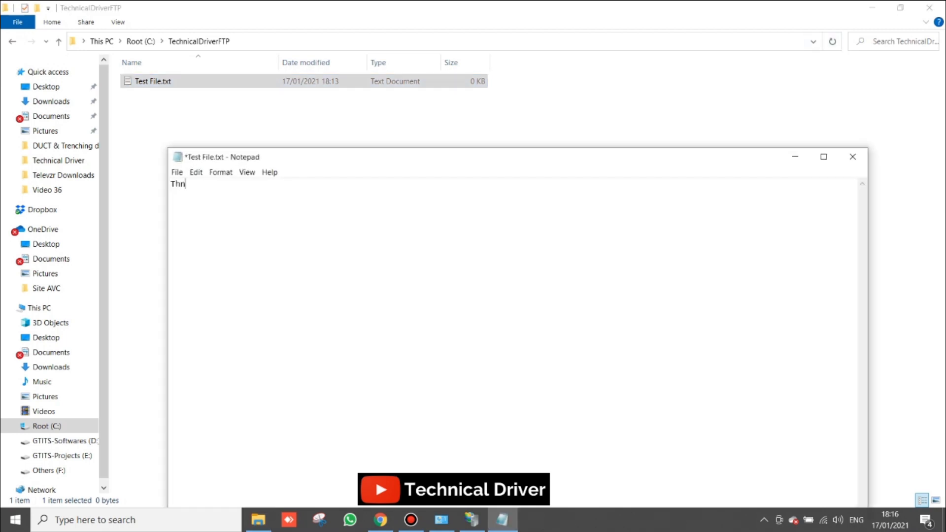
pyautogui.write('nks for watching this')
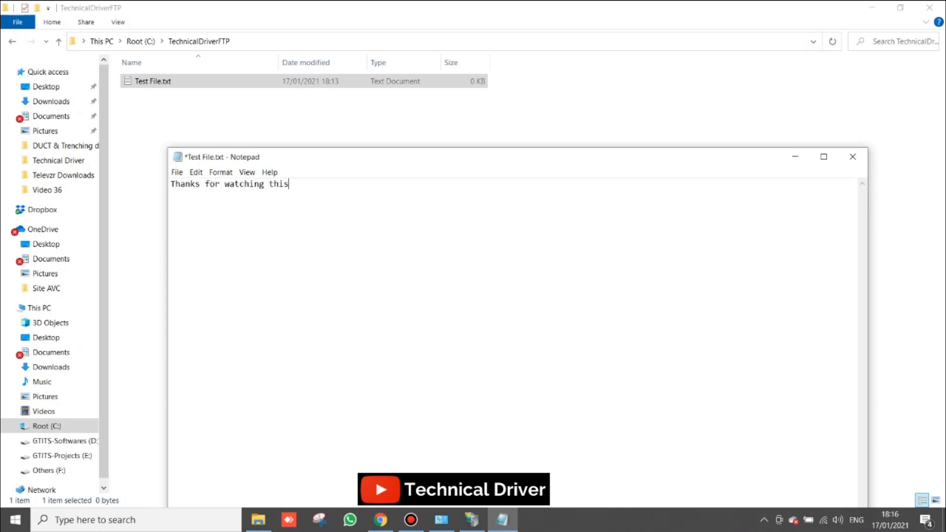
pyautogui.write(' video...')
pyautogui.press('Return')
pyautogui.press('Return')
pyautogui.write('Please also lik')
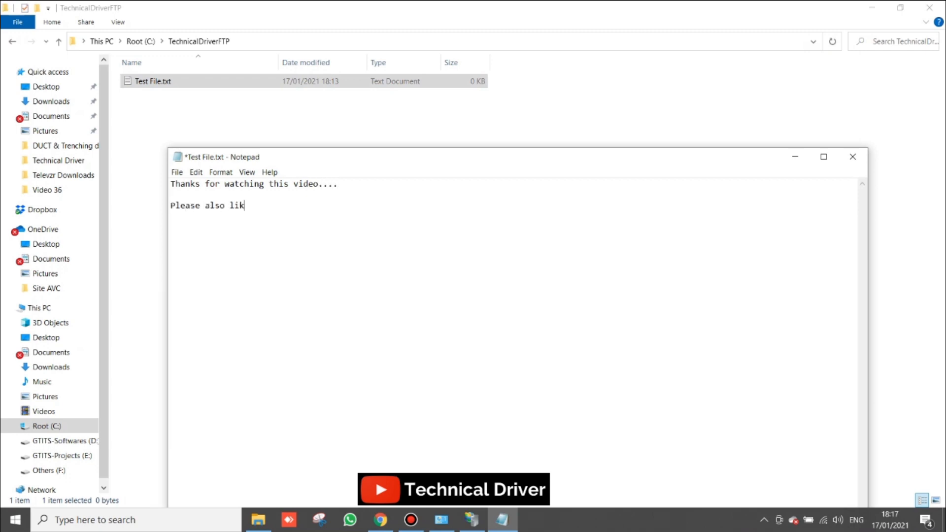
pyautogui.write('e and share your feedbac')
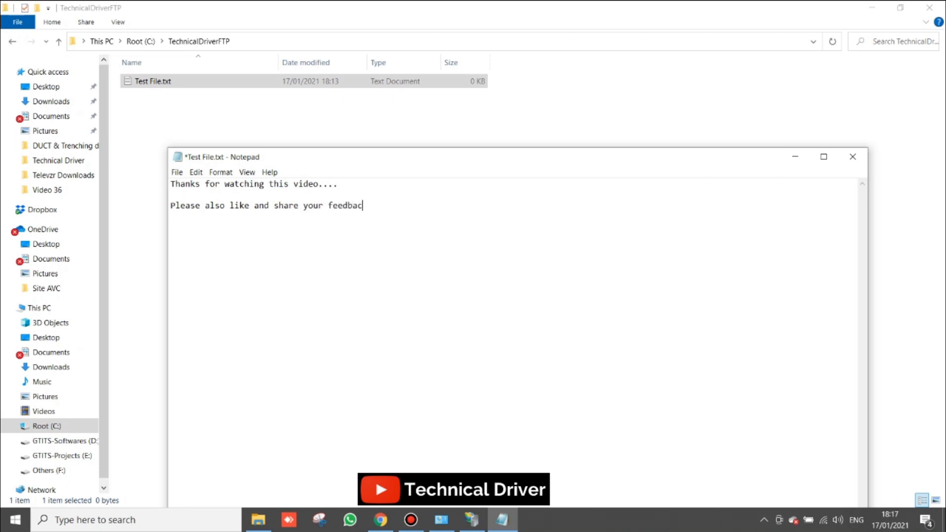
pyautogui.write('k... for any issue please f')
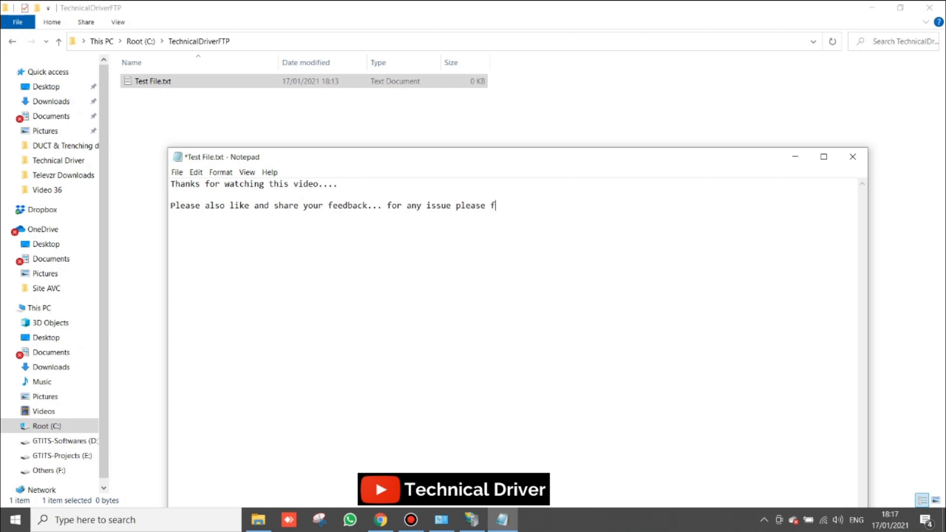
pyautogui.write('ell free to comment...  thanks')
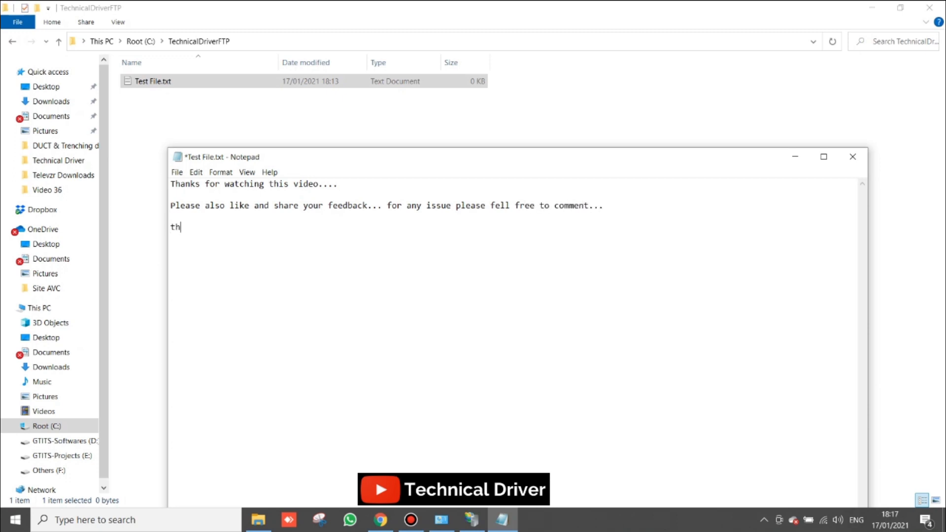
pyautogui.write(' once a')
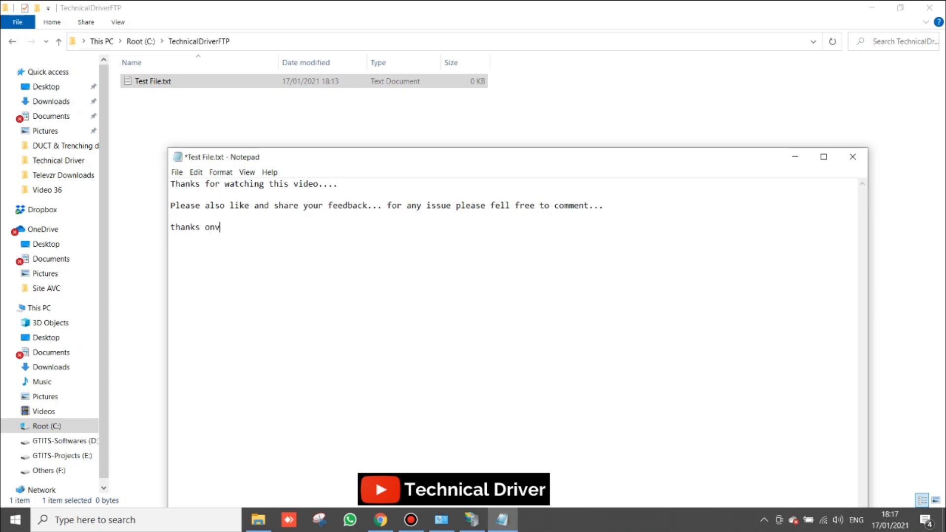